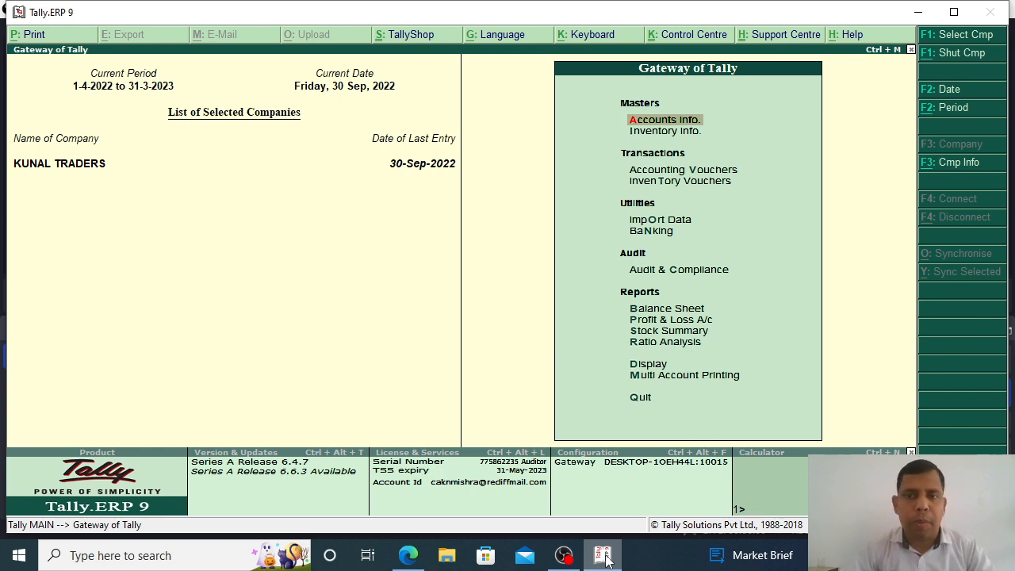
{"action": "key", "text": "Escape"}
{"action": "key", "text": "Escape"}
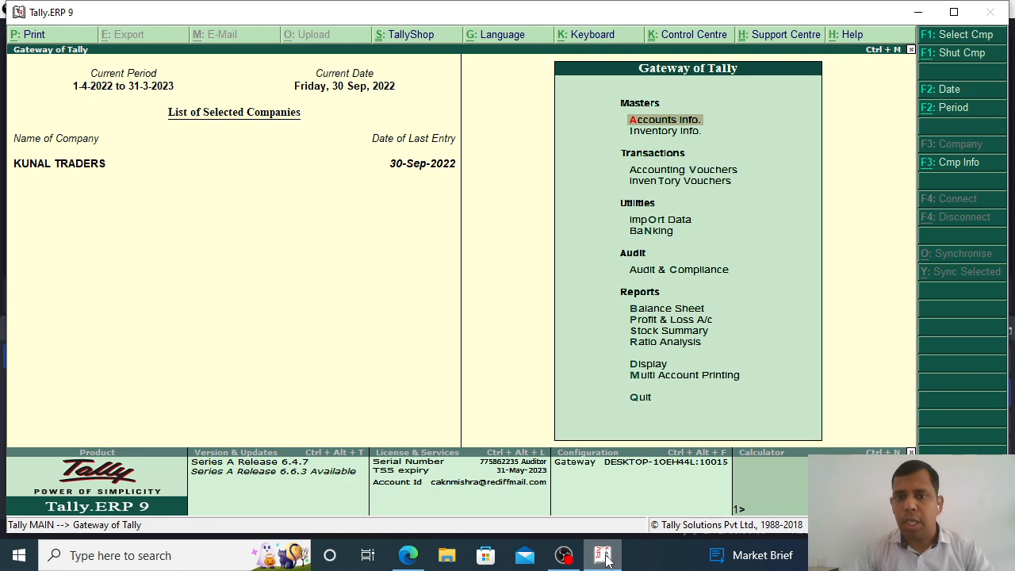
Open the Display menu from the Gateway of Tally
{"action": "key", "text": "Down"}
{"action": "key", "text": "Down"}
{"action": "key", "text": "Down"}
{"action": "key", "text": "Down"}
{"action": "key", "text": "Down"}
{"action": "key", "text": "Down"}
{"action": "key", "text": "Down"}
{"action": "key", "text": "Down"}
{"action": "key", "text": "Down"}
{"action": "key", "text": "Down"}
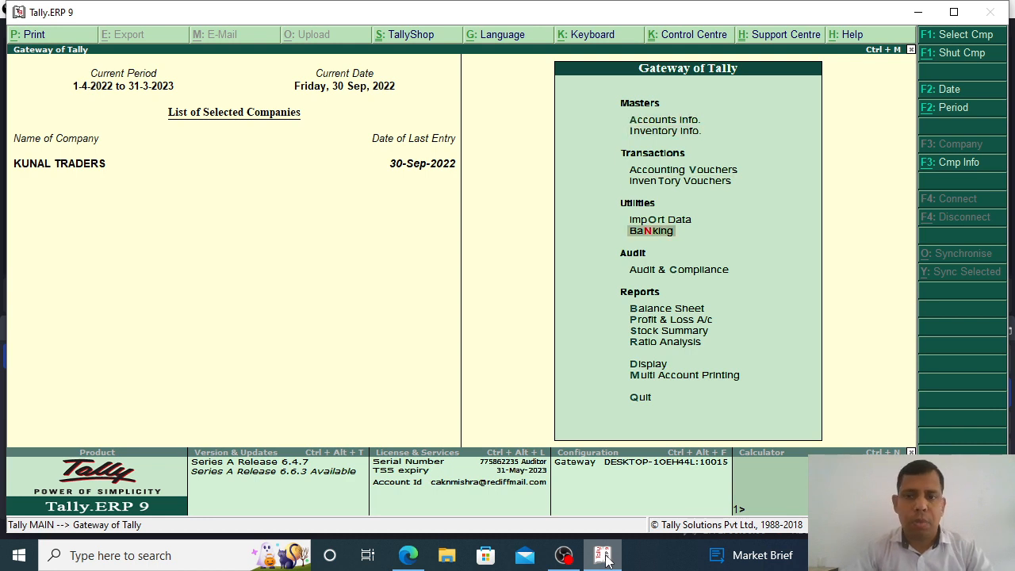
{"action": "key", "text": "Down"}
{"action": "key", "text": "Return"}
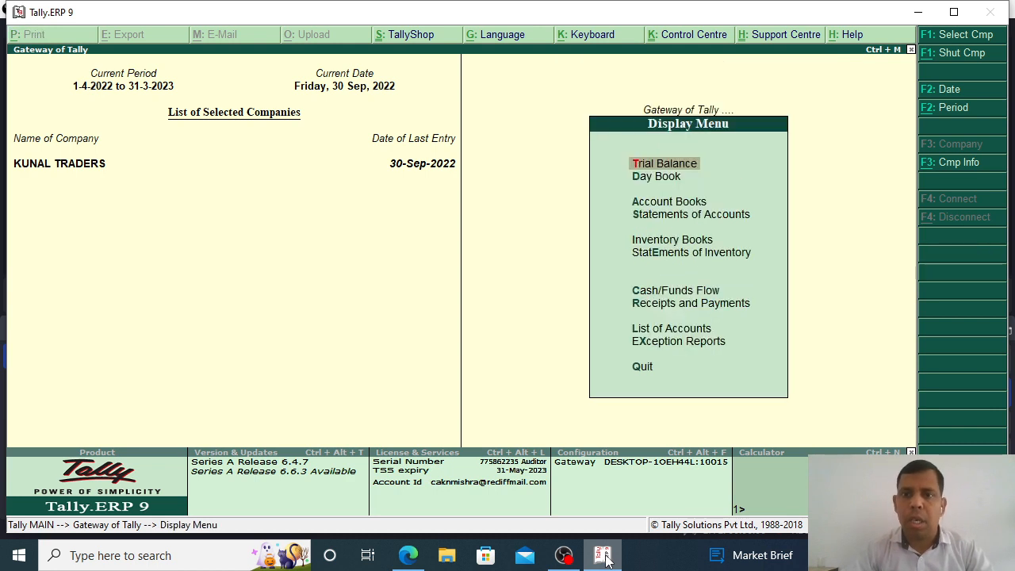
Open the Sales Register from the Account Books
{"action": "key", "text": "Down"}
{"action": "key", "text": "Down"}
{"action": "key", "text": "Return"}
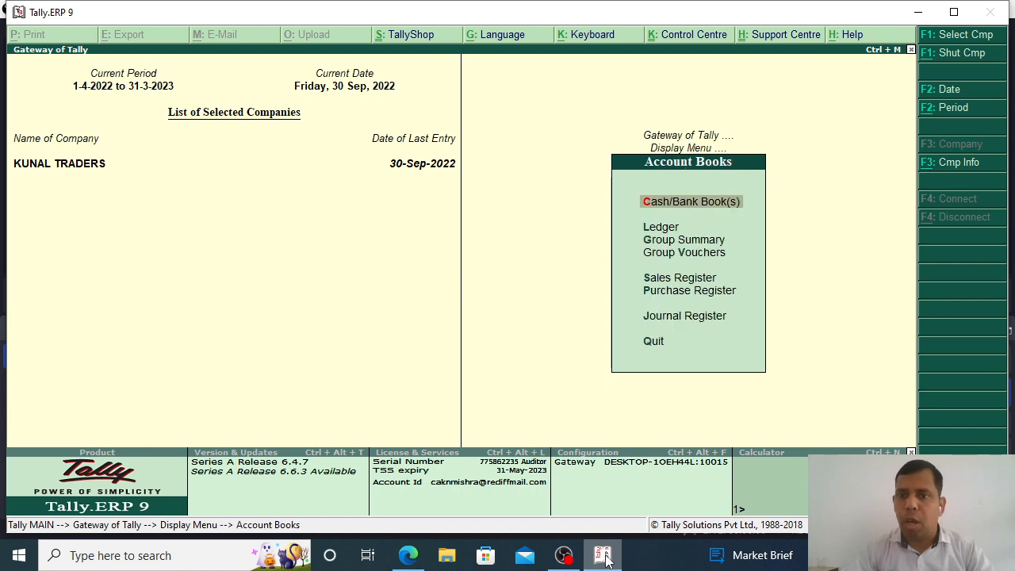
{"action": "key", "text": "Down"}
{"action": "key", "text": "Down"}
{"action": "key", "text": "Down"}
{"action": "key", "text": "Down"}
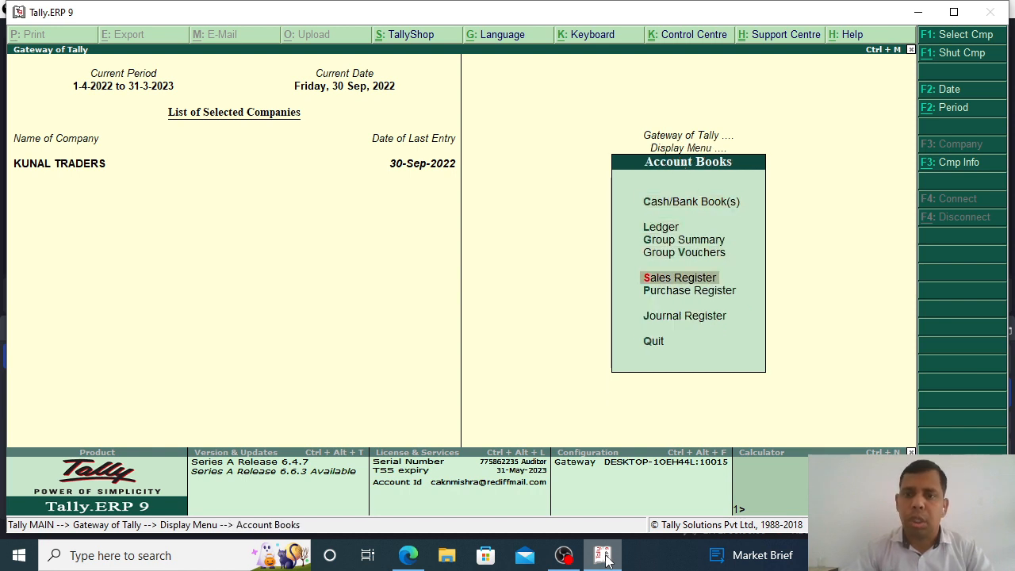
{"action": "key", "text": "Return"}
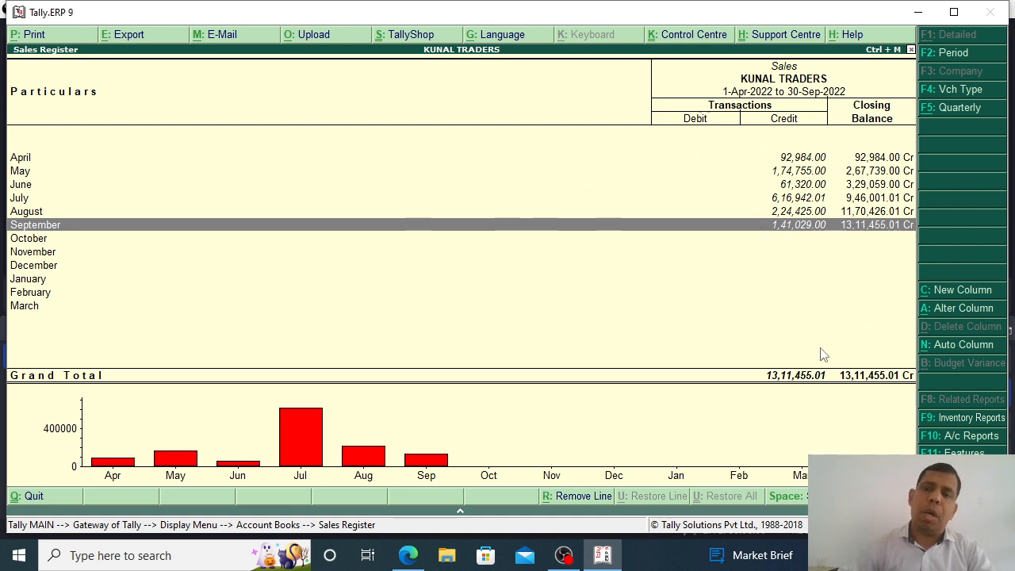
Open the list of July sales vouchers from the monthly Sales Register
{"action": "key", "text": "Up"}
{"action": "key", "text": "Up"}
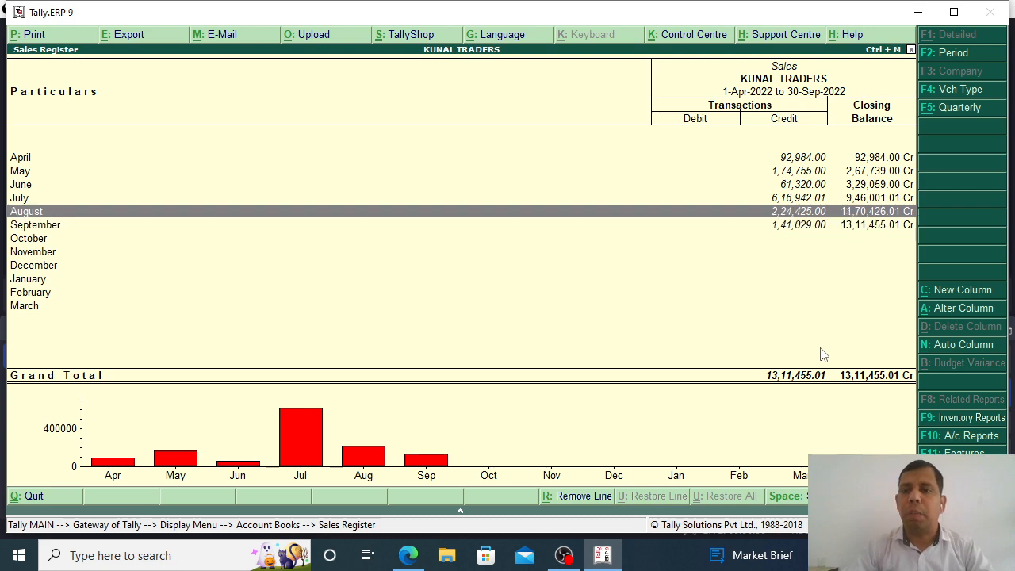
{"action": "key", "text": "Return"}
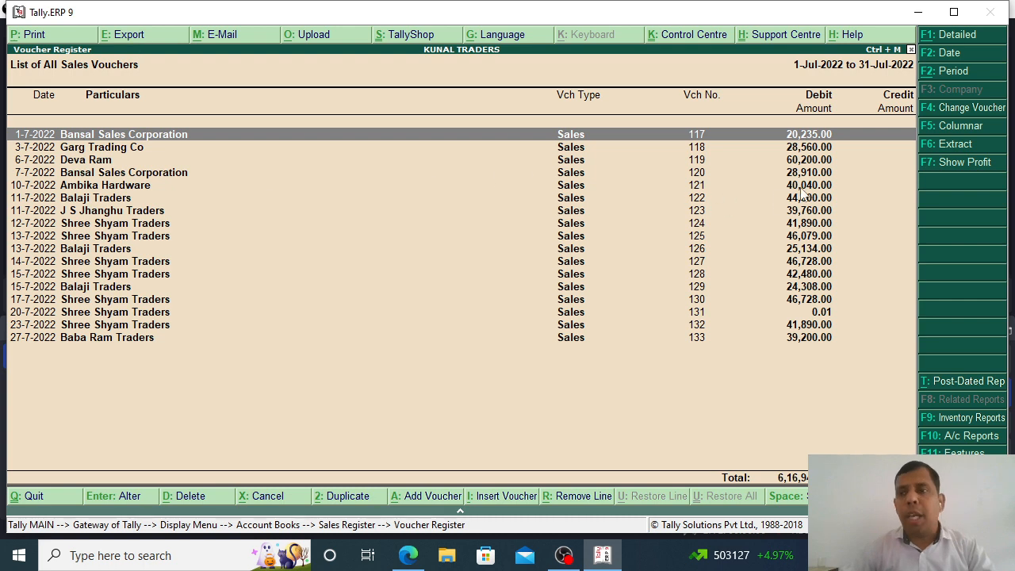
Open the columnar setup for the July sales vouchers and set the party's address to Yes
{"action": "left_click", "coordinate": [953, 131]}
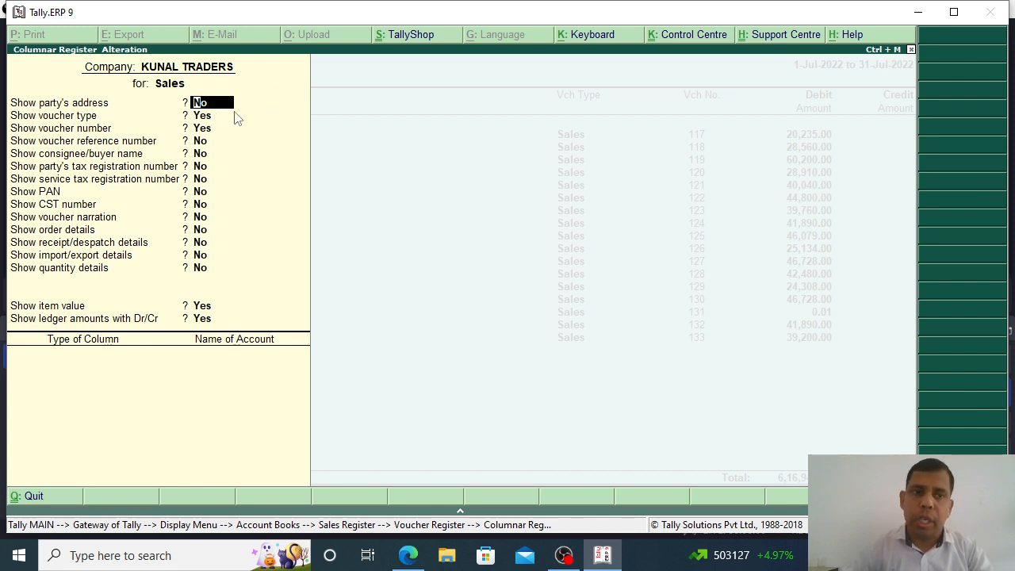
{"action": "key", "text": "ctrl+a"}
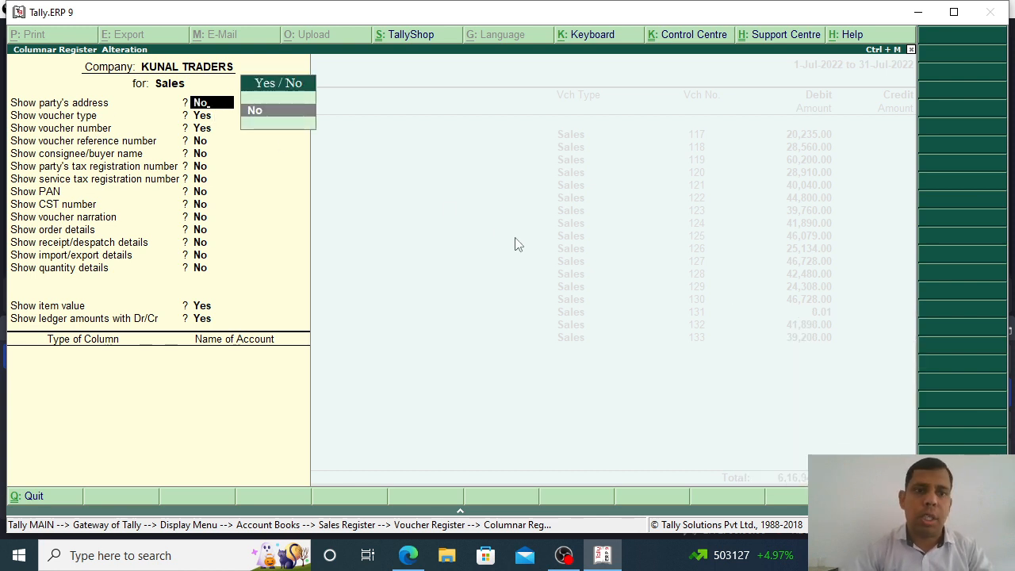
{"action": "key", "text": "BackSpace"}
{"action": "key", "text": "BackSpace"}
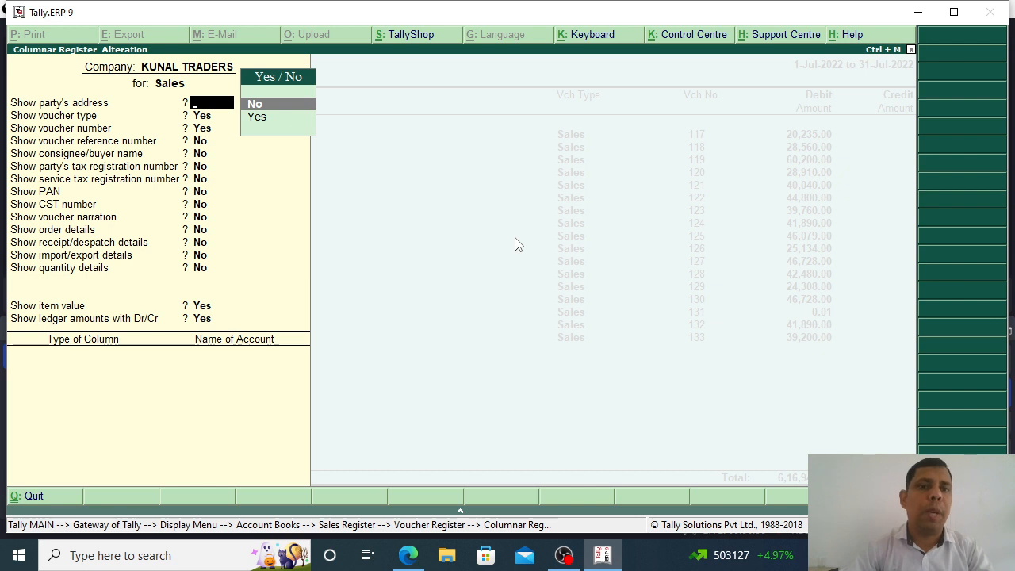
{"action": "key", "text": "Down"}
{"action": "key", "text": "Return"}
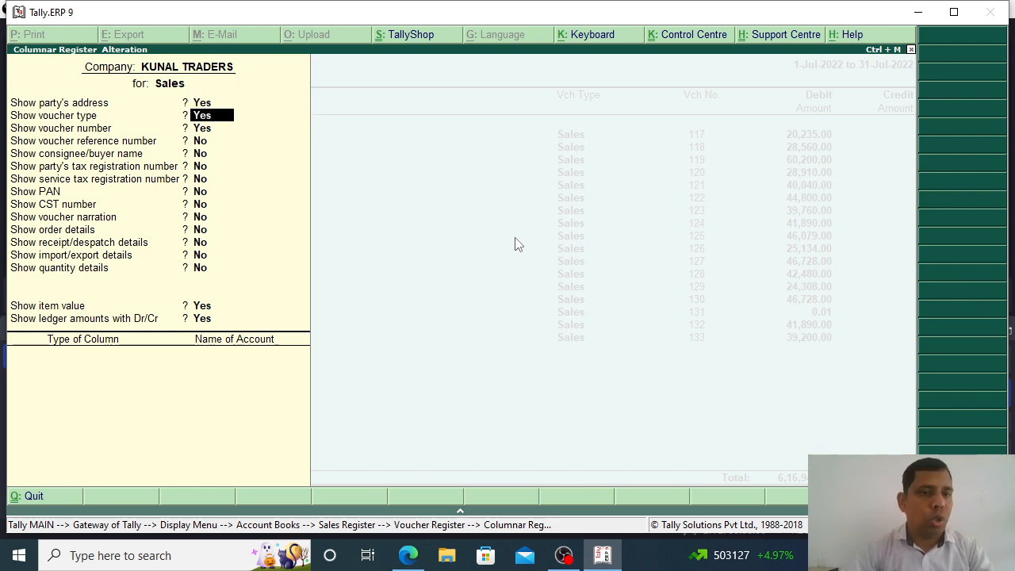
Keep voucher type and number shown, and set the voucher reference number and consignee/buyer name to Yes
{"action": "key", "text": "Return"}
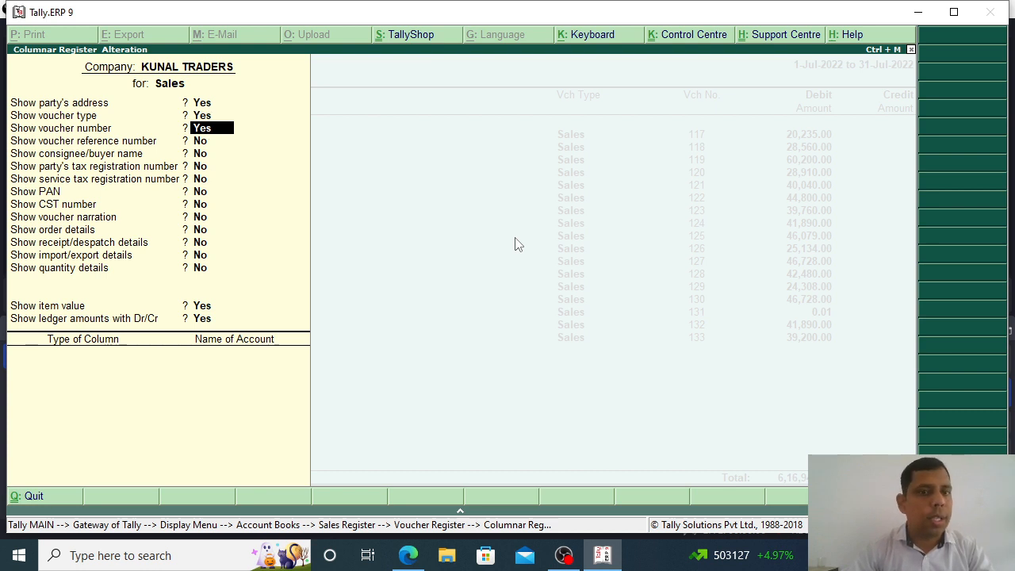
{"action": "key", "text": "Return"}
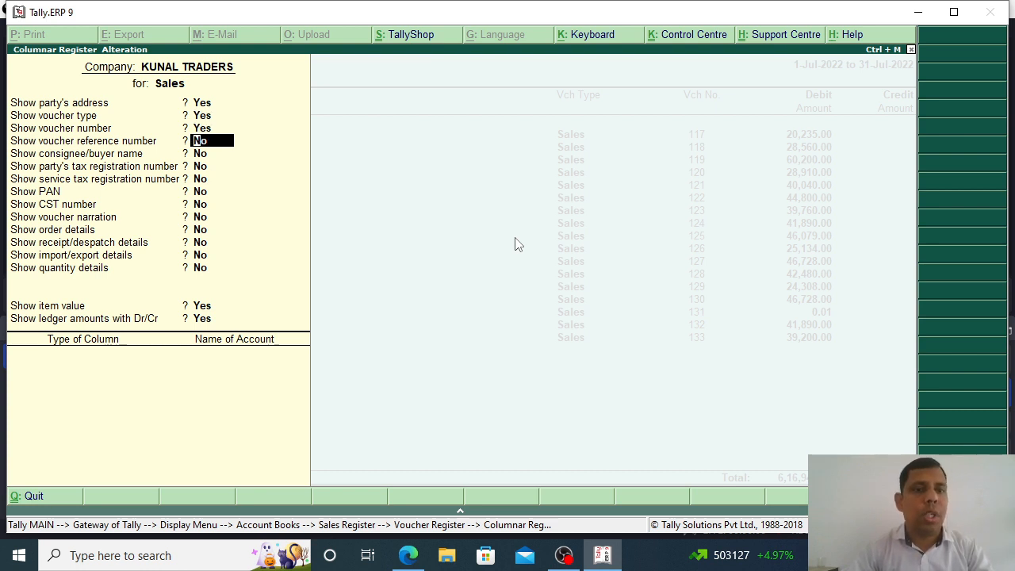
{"action": "type", "text": "t"}
{"action": "key", "text": "BackSpace"}
{"action": "key", "text": "BackSpace"}
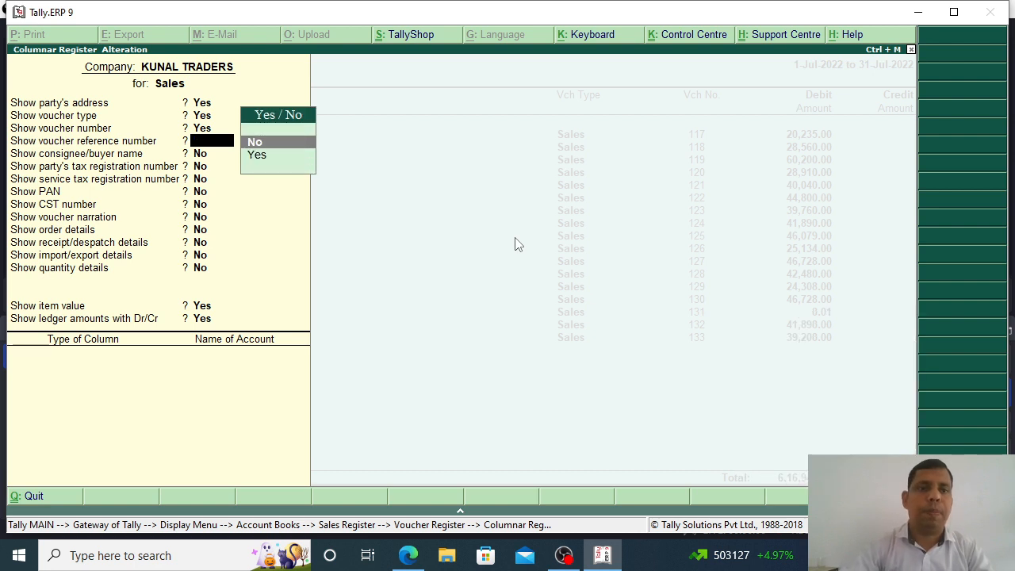
{"action": "type", "text": "y"}
{"action": "key", "text": "Return"}
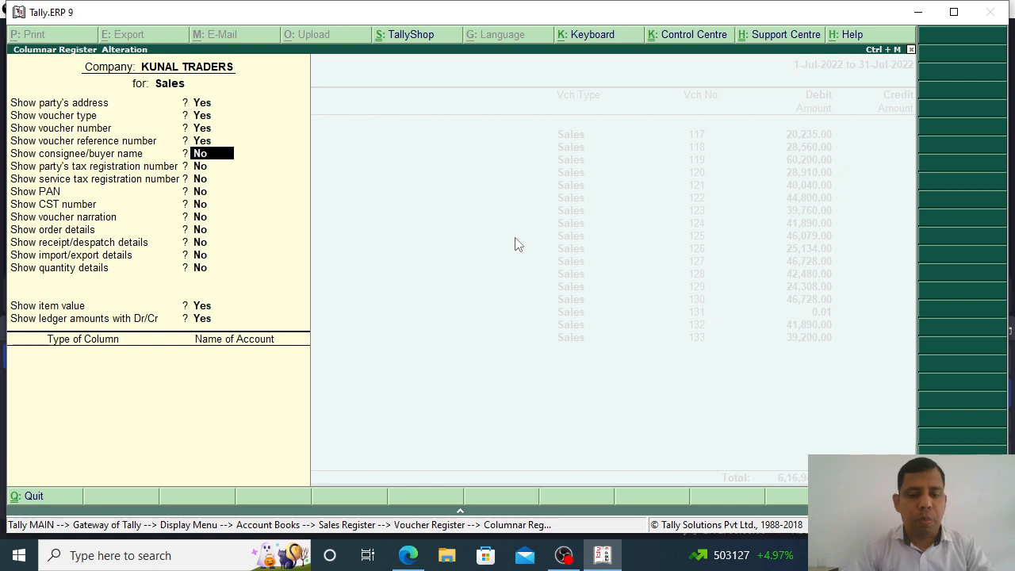
{"action": "key", "text": "BackSpace"}
{"action": "key", "text": "BackSpace"}
{"action": "type", "text": "y"}
{"action": "key", "text": "Return"}
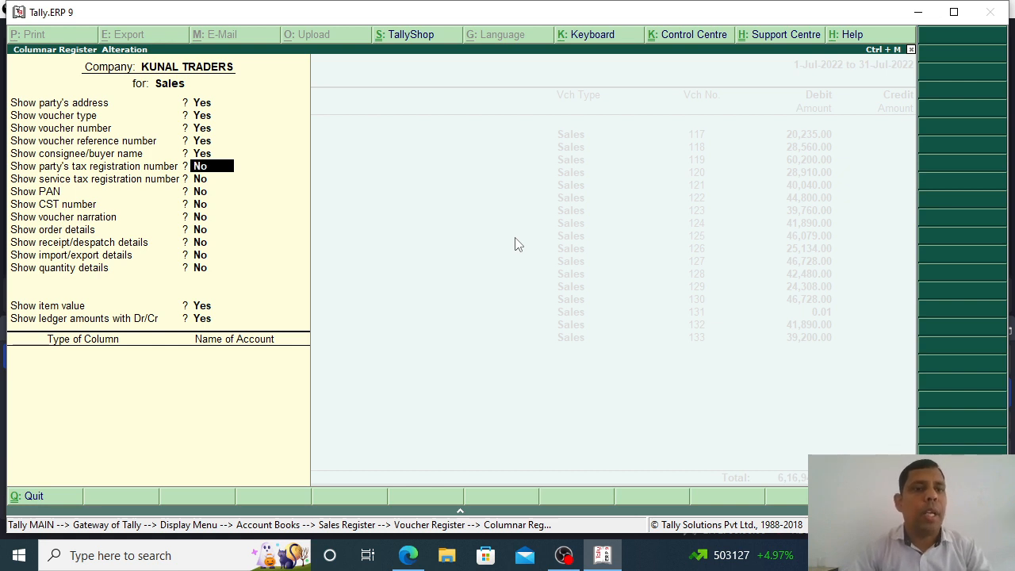
Leave the remaining column options at their existing settings and accept the columnar register configuration
{"action": "key", "text": "Return"}
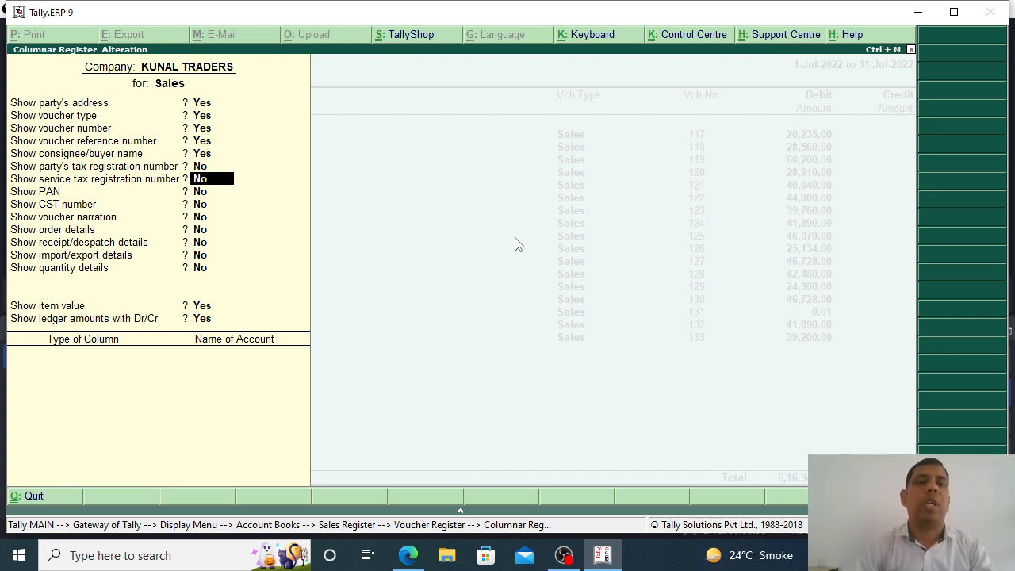
{"action": "key", "text": "Return"}
{"action": "key", "text": "Return"}
{"action": "key", "text": "Return"}
{"action": "key", "text": "Return"}
{"action": "key", "text": "Return"}
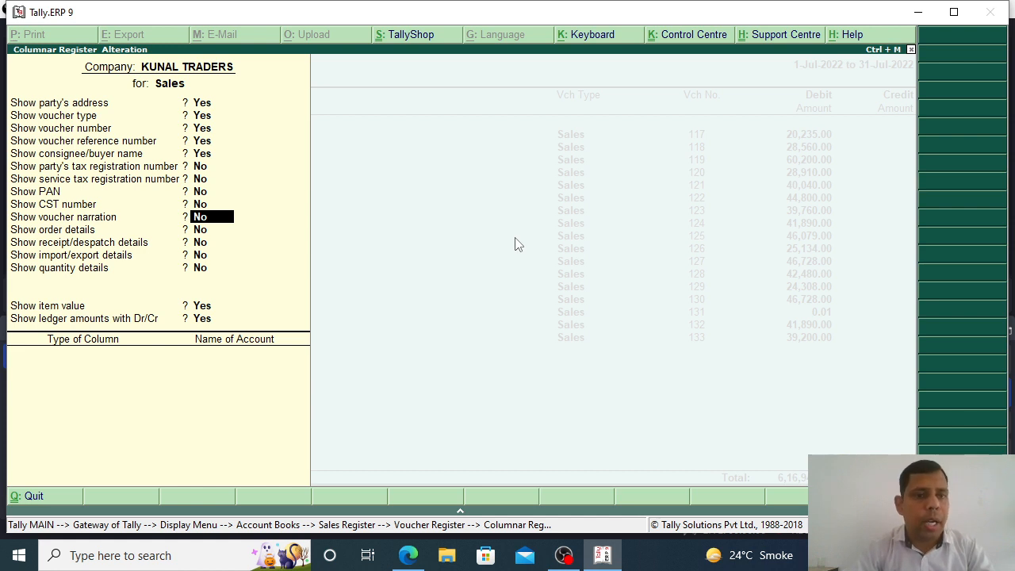
{"action": "key", "text": "Return"}
{"action": "key", "text": "Return"}
{"action": "key", "text": "Return"}
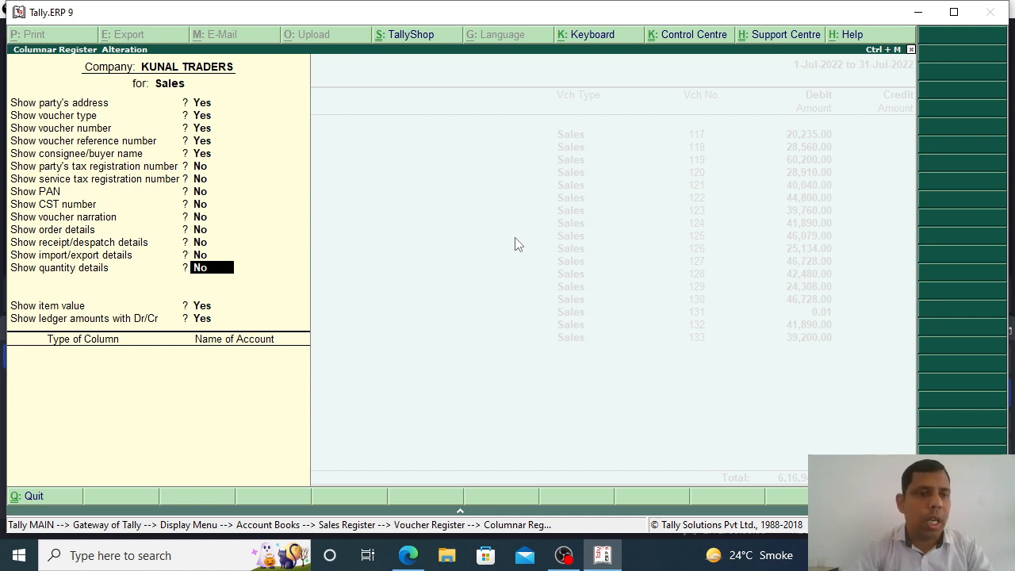
{"action": "key", "text": "Return"}
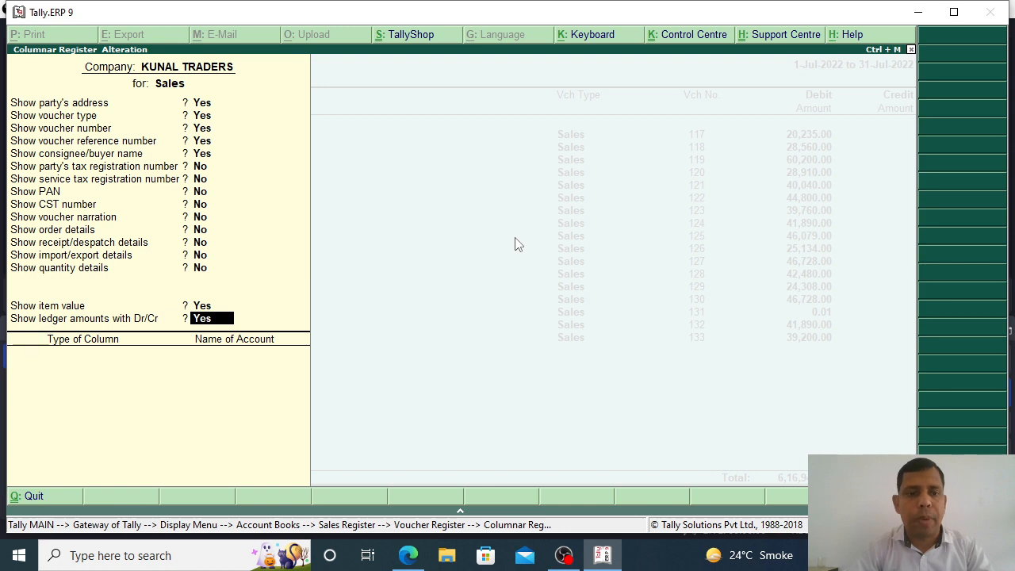
{"action": "key", "text": "Return"}
{"action": "key", "text": "Return"}
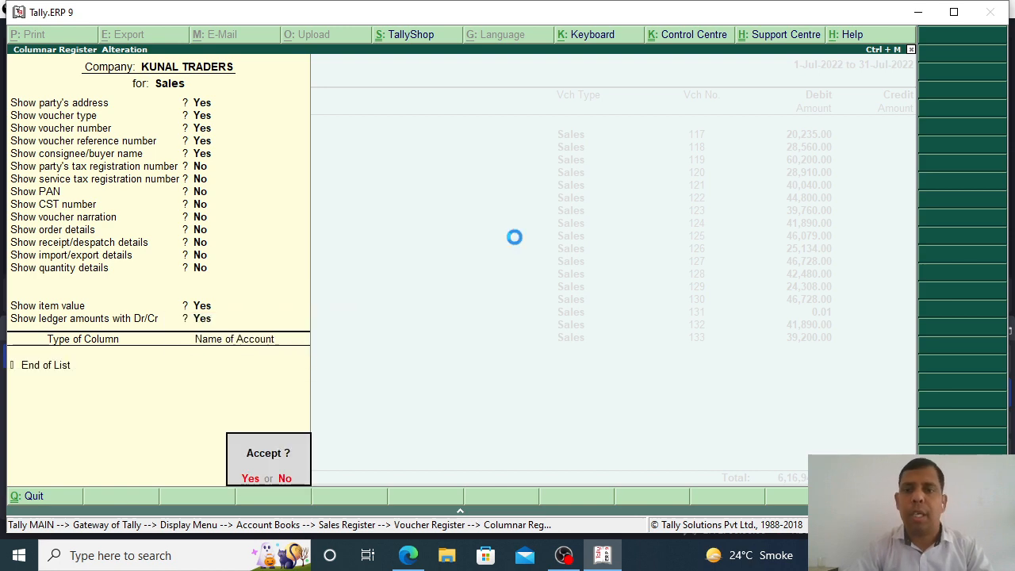
{"action": "key", "text": "Return"}
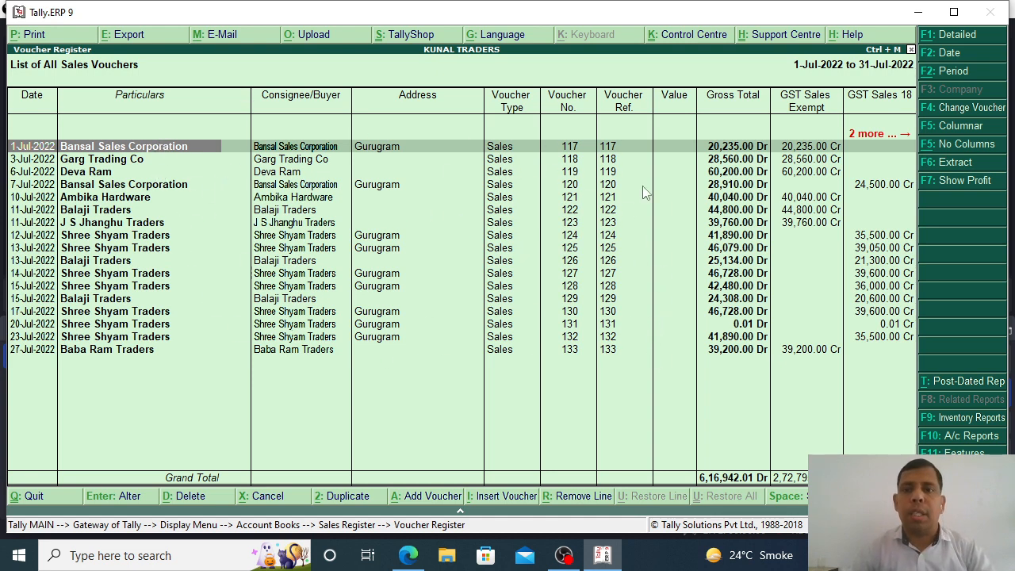
Examine the columns of the July sales register, from consignee and address across to the GST output columns
{"action": "key", "text": "Right"}
{"action": "key", "text": "Right"}
{"action": "key", "text": "Right"}
{"action": "key", "text": "Right"}
{"action": "key", "text": "Right"}
{"action": "key", "text": "Right"}
{"action": "key", "text": "Right"}
{"action": "key", "text": "Right"}
{"action": "key", "text": "Right"}
{"action": "key", "text": "Right"}
{"action": "key", "text": "Right"}
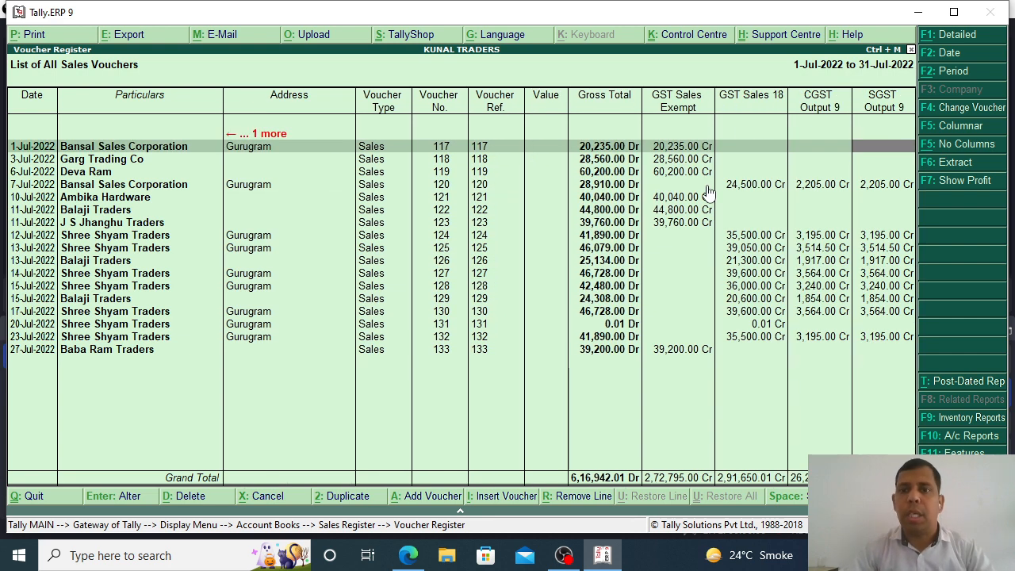
{"action": "key", "text": "Left"}
{"action": "key", "text": "Left"}
{"action": "key", "text": "Left"}
{"action": "key", "text": "Left"}
{"action": "key", "text": "Left"}
{"action": "key", "text": "Left"}
{"action": "key", "text": "Left"}
{"action": "key", "text": "Left"}
{"action": "key", "text": "Left"}
{"action": "key", "text": "Left"}
{"action": "key", "text": "Left"}
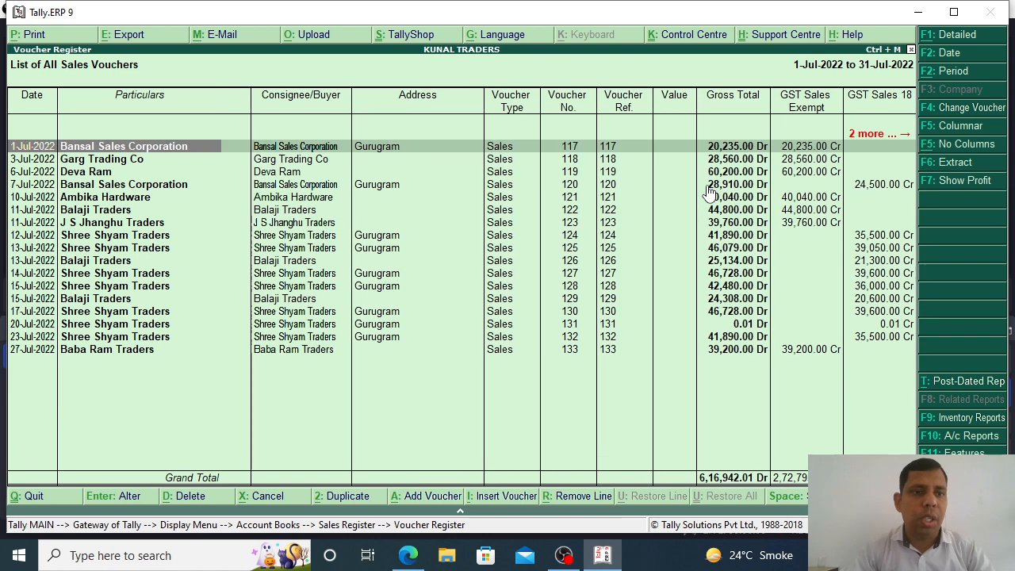
{"action": "key", "text": "Right"}
{"action": "key", "text": "Right"}
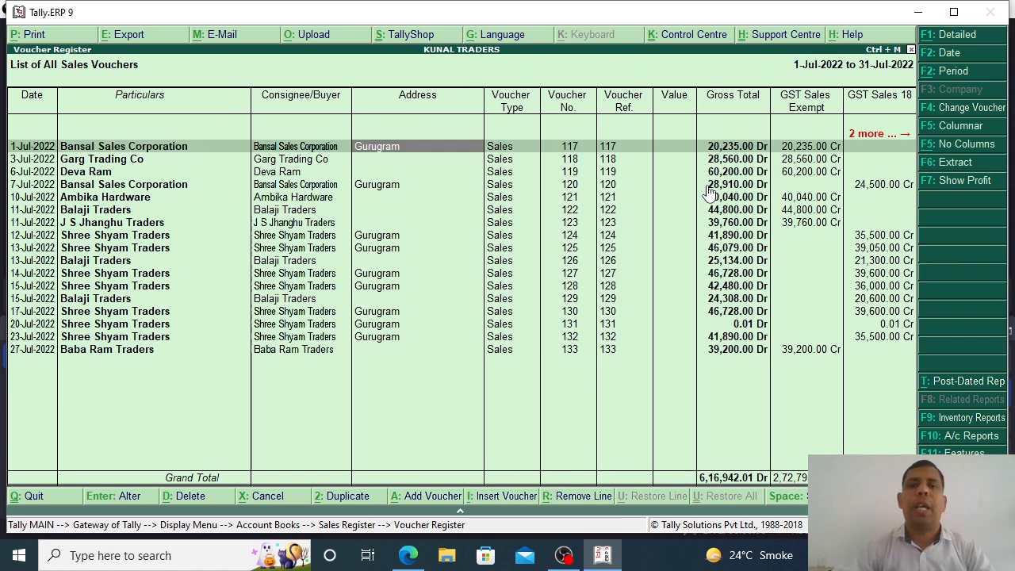
Set up the Sales Register export with language Default (All Languages) and format Excel (Spreadsheet), declining the immediate export
{"action": "left_click", "coordinate": [127, 35]}
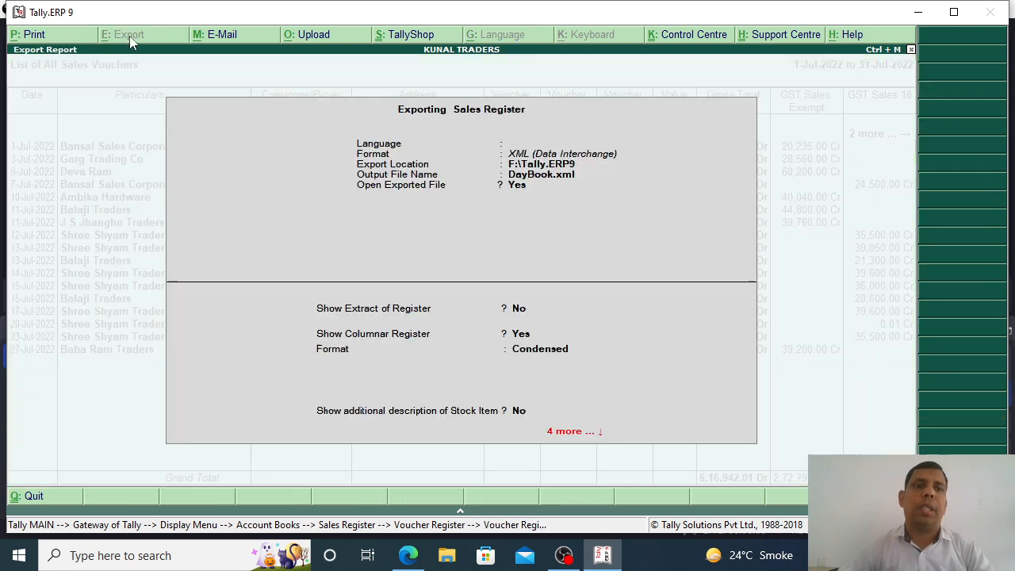
{"action": "key", "text": "Return"}
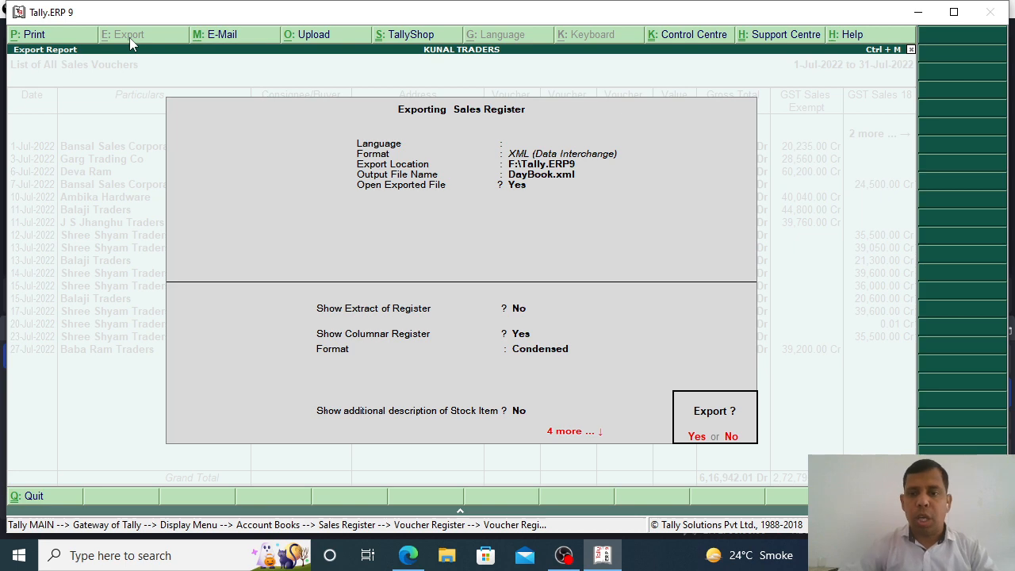
{"action": "left_click", "coordinate": [730, 437]}
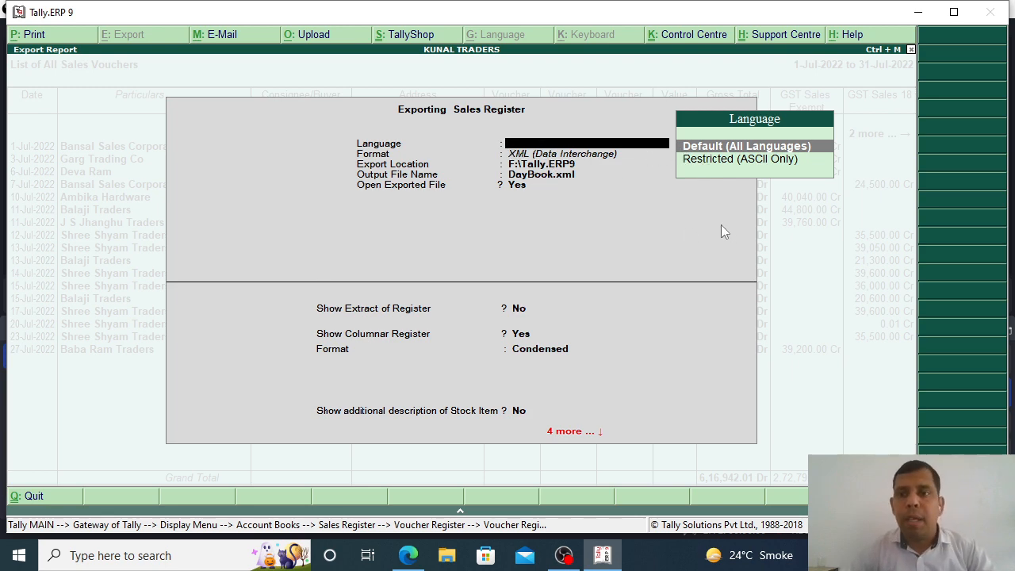
{"action": "left_click", "coordinate": [734, 150]}
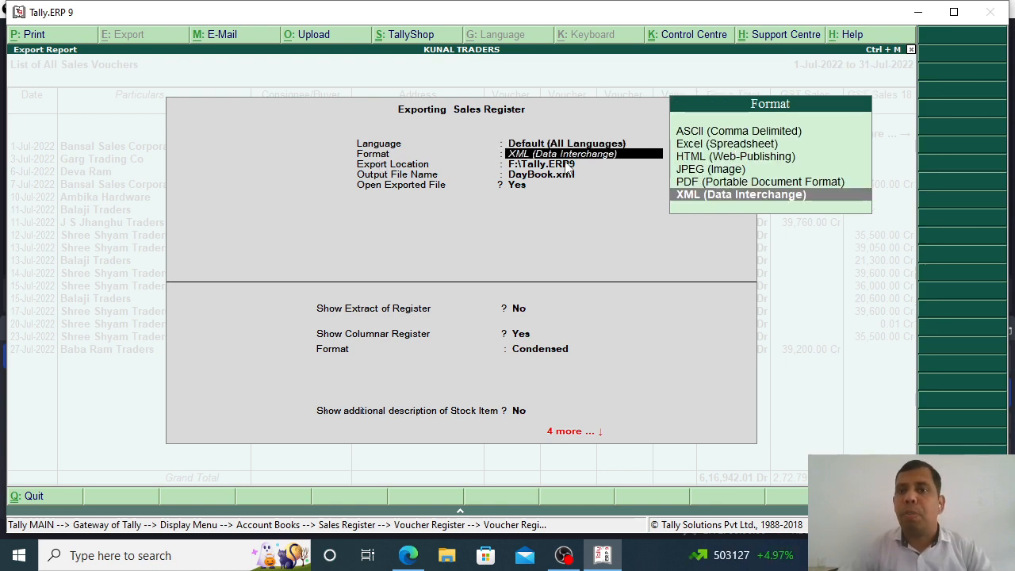
{"action": "left_click", "coordinate": [692, 147]}
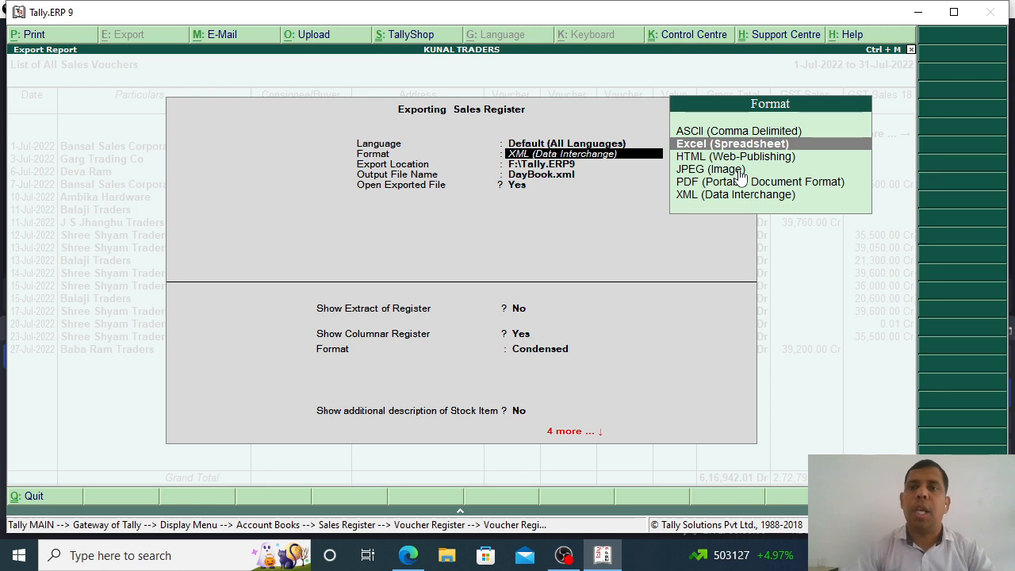
{"action": "key", "text": "Return"}
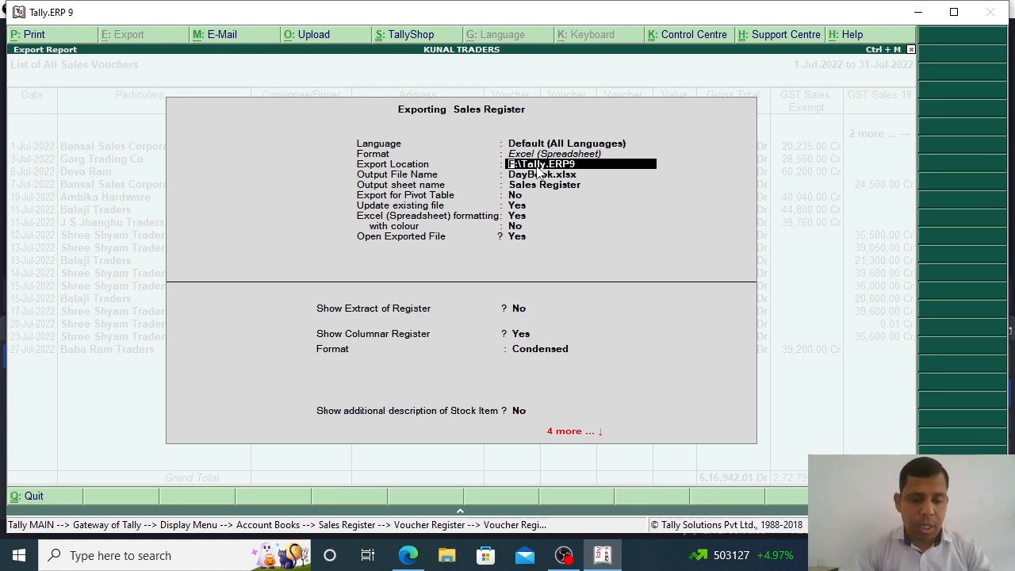
Set the export location to D and keep that entry
{"action": "type", "text": "d"}
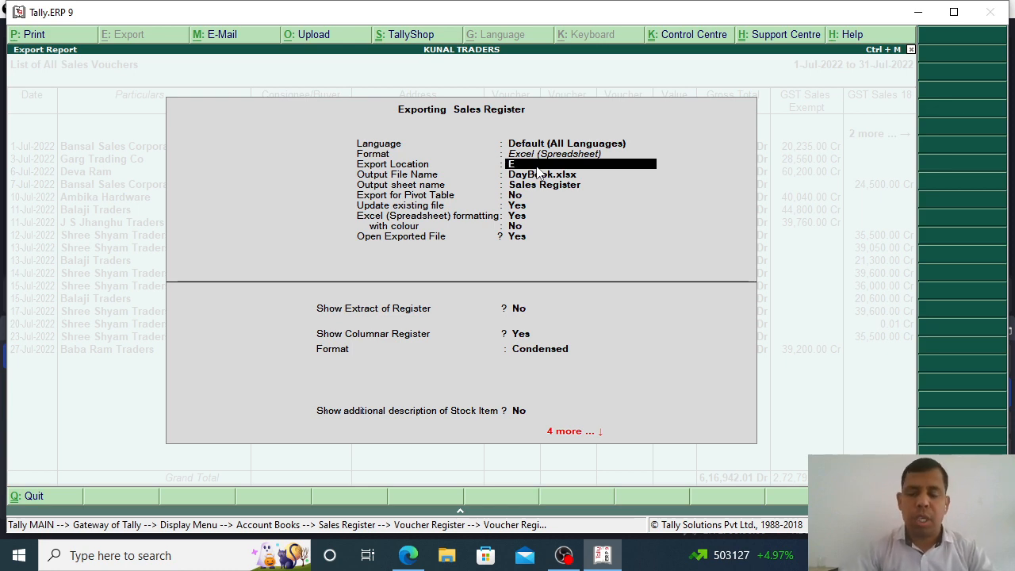
{"action": "key", "text": "BackSpace"}
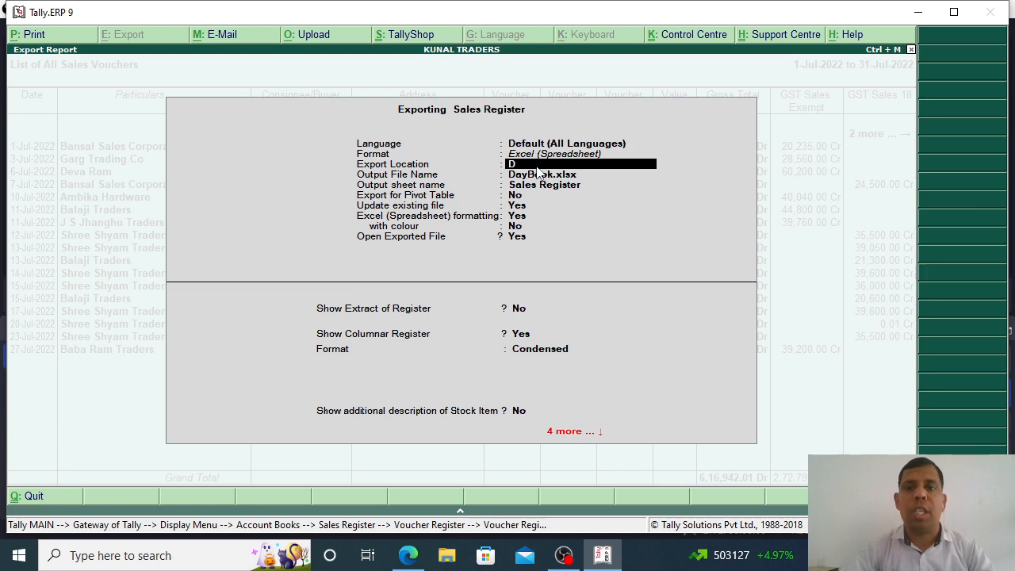
{"action": "key", "text": "Return"}
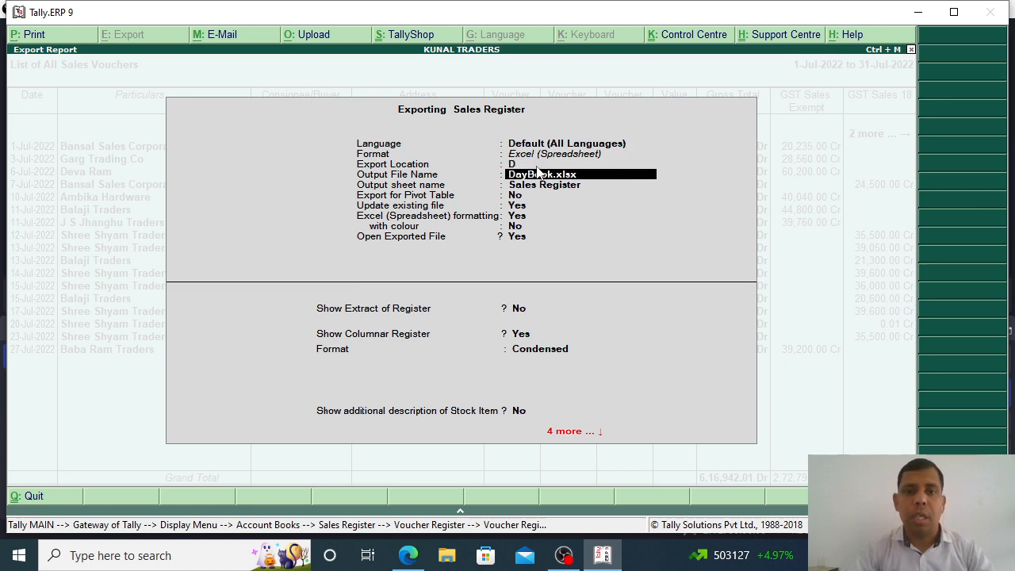
Name the exported output file Sales Register
{"action": "type", "text": "Sal"}
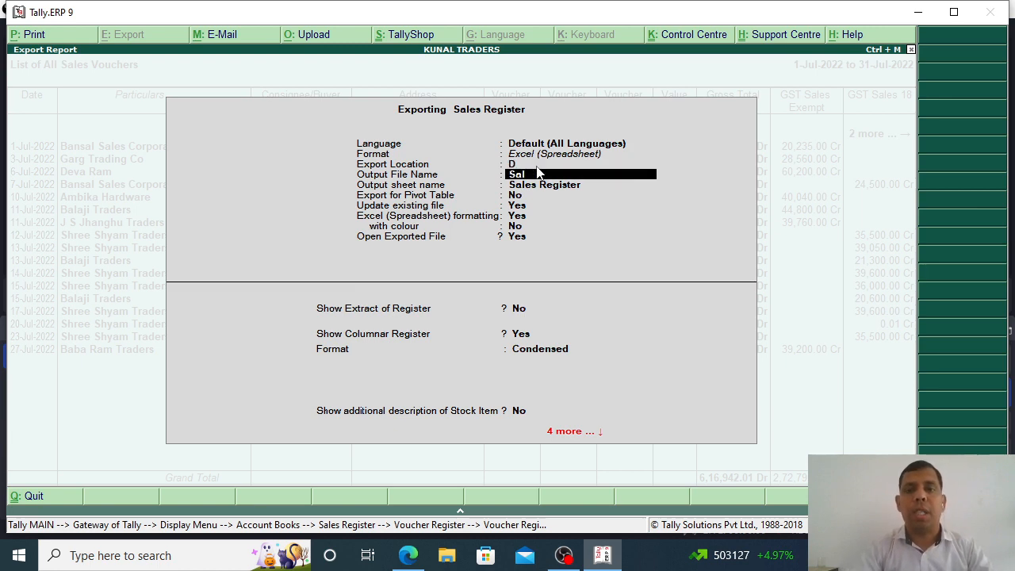
{"action": "type", "text": "es Registe"}
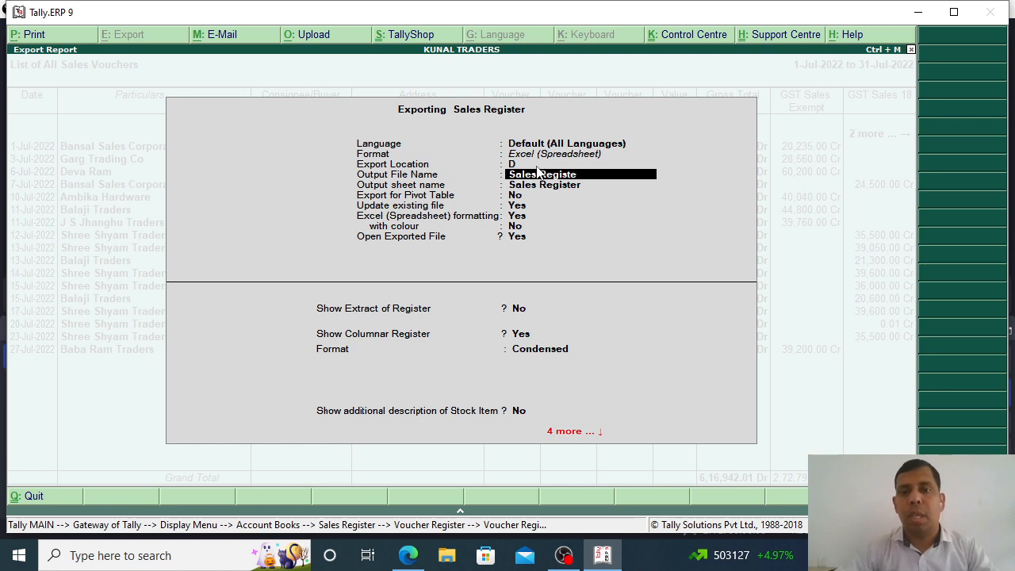
{"action": "type", "text": "r"}
{"action": "key", "text": "Return"}
Keep the sheet name Sales Register, no pivot table, update existing file, formatting without colour, and opening the exported file
{"action": "key", "text": "Return"}
{"action": "key", "text": "Return"}
{"action": "key", "text": "Return"}
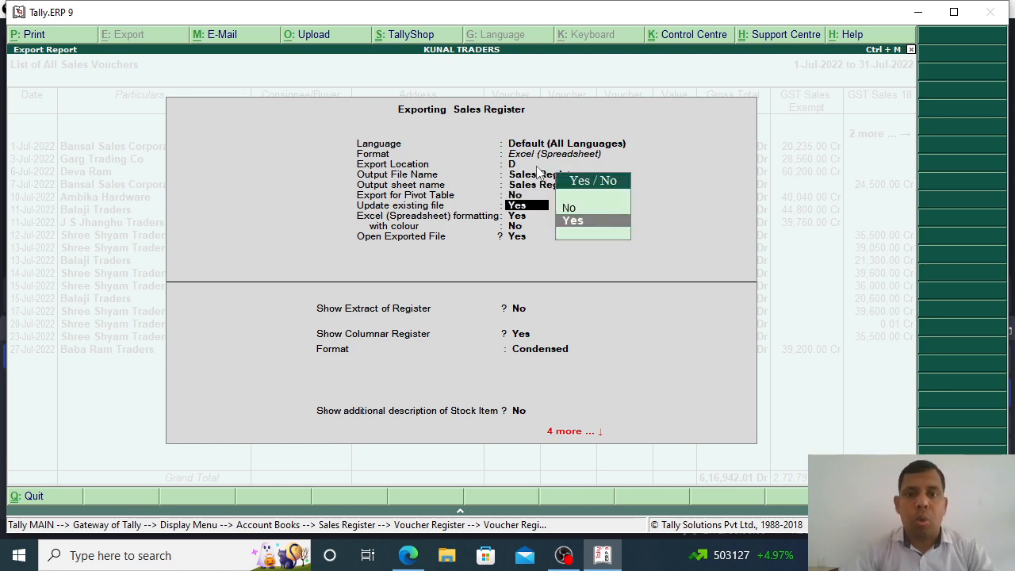
{"action": "key", "text": "Return"}
{"action": "key", "text": "Return"}
{"action": "key", "text": "Return"}
{"action": "key", "text": "Return"}
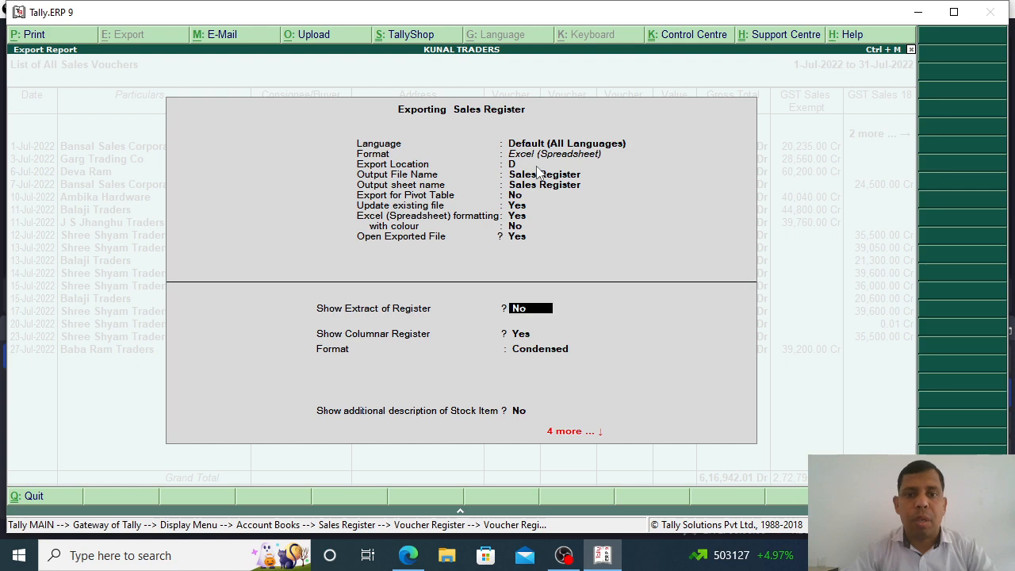
Keep the register extract off and the columnar register on, accepting its existing column settings with no added column types
{"action": "key", "text": "Return"}
{"action": "key", "text": "Return"}
{"action": "key", "text": "Return"}
{"action": "key", "text": "Return"}
{"action": "key", "text": "Return"}
{"action": "key", "text": "Return"}
{"action": "key", "text": "Return"}
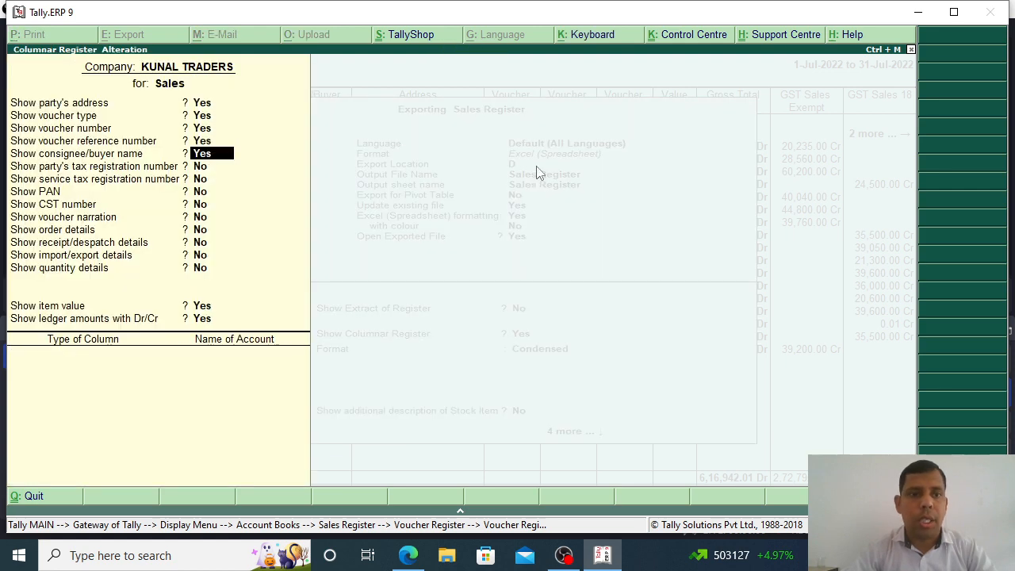
{"action": "key", "text": "Return"}
{"action": "key", "text": "Return"}
{"action": "key", "text": "Return"}
{"action": "key", "text": "Return"}
{"action": "key", "text": "Return"}
{"action": "key", "text": "Return"}
{"action": "key", "text": "Return"}
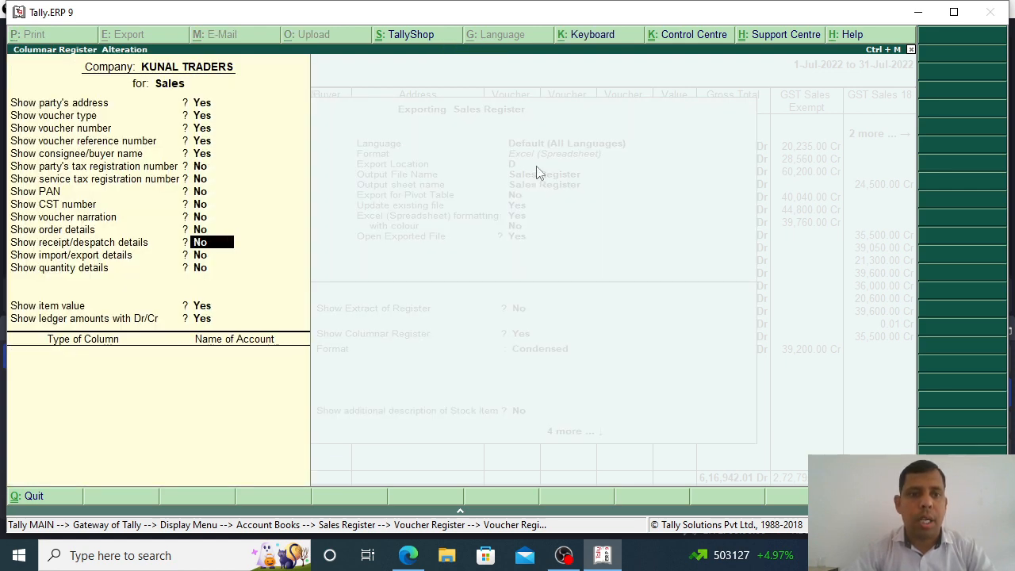
{"action": "key", "text": "Return"}
{"action": "key", "text": "Return"}
{"action": "key", "text": "Return"}
{"action": "key", "text": "Return"}
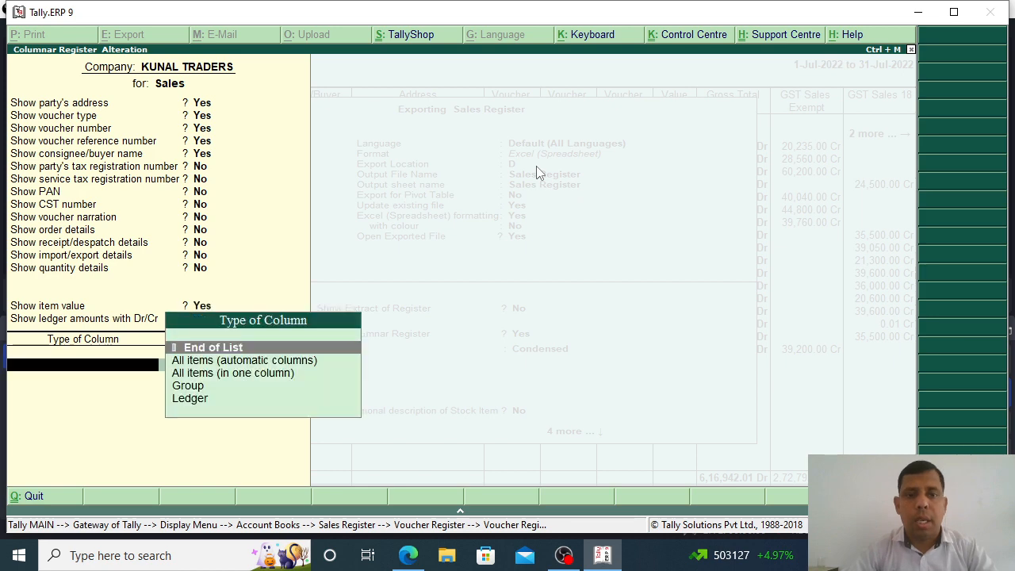
{"action": "key", "text": "Return"}
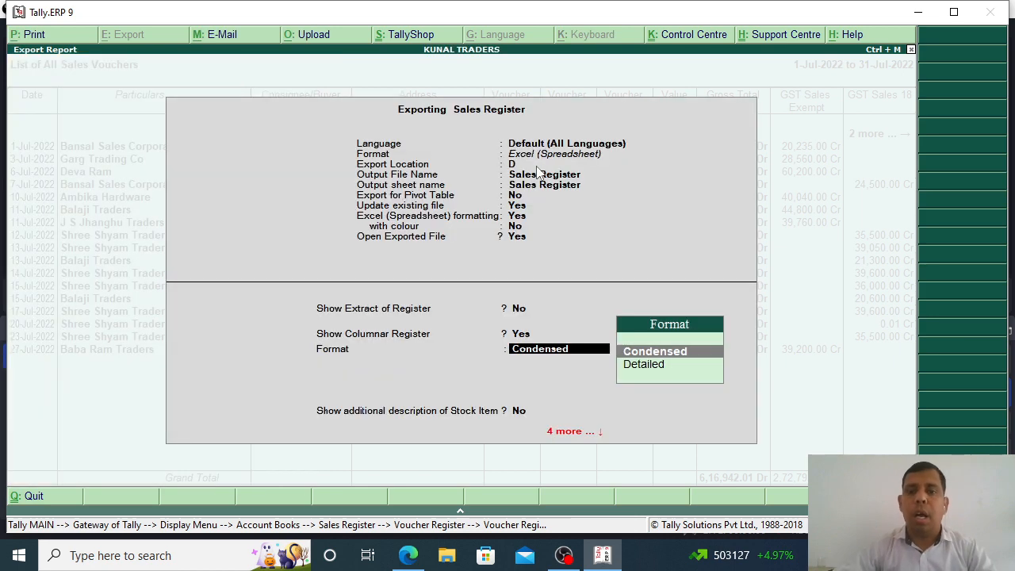
Keep the Condensed format, run the Sales Register export and agree to open the exported file in Excel
{"action": "key", "text": "Return"}
{"action": "key", "text": "ctrl+a"}
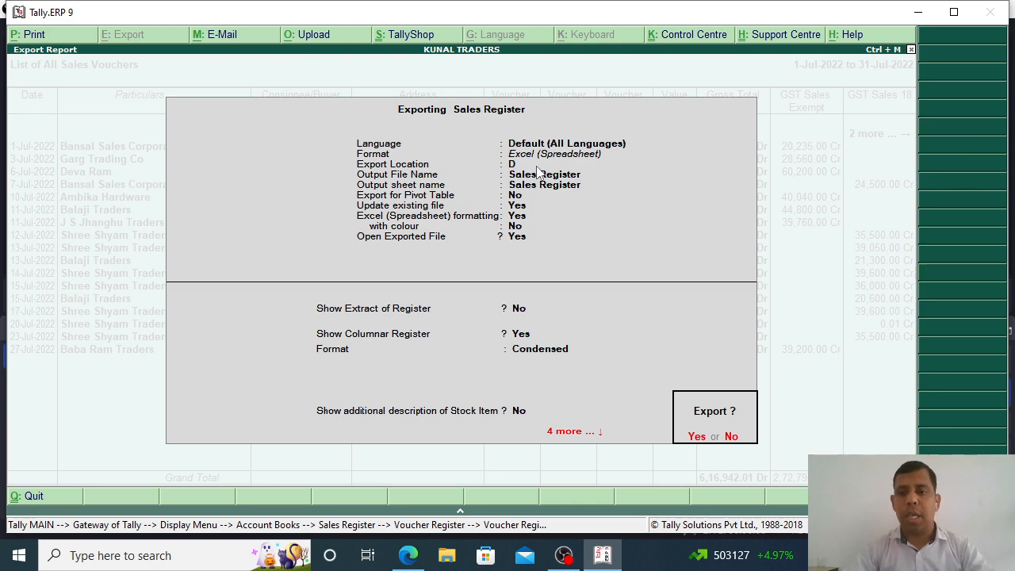
{"action": "left_click", "coordinate": [696, 439]}
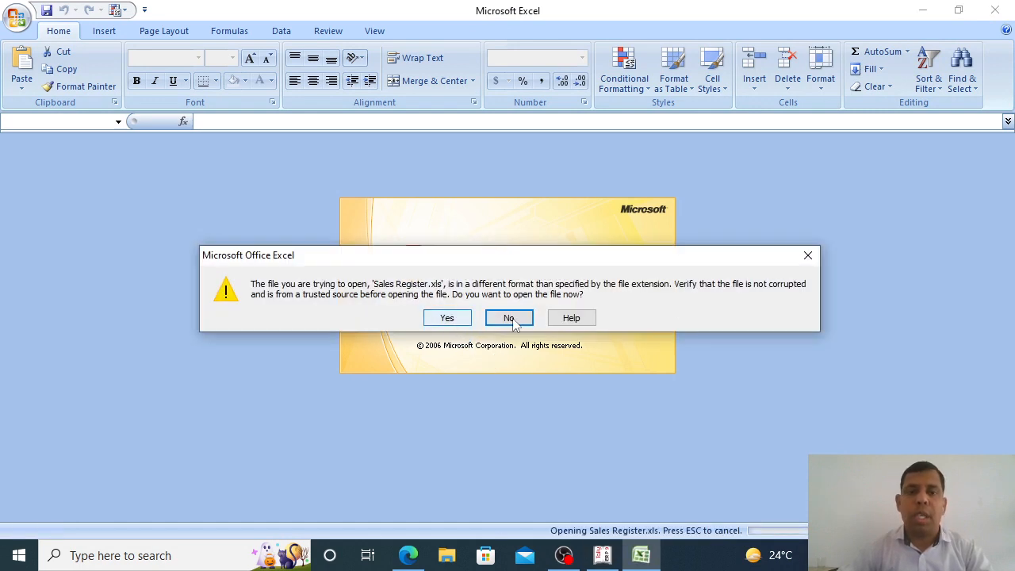
{"action": "left_click", "coordinate": [447, 319]}
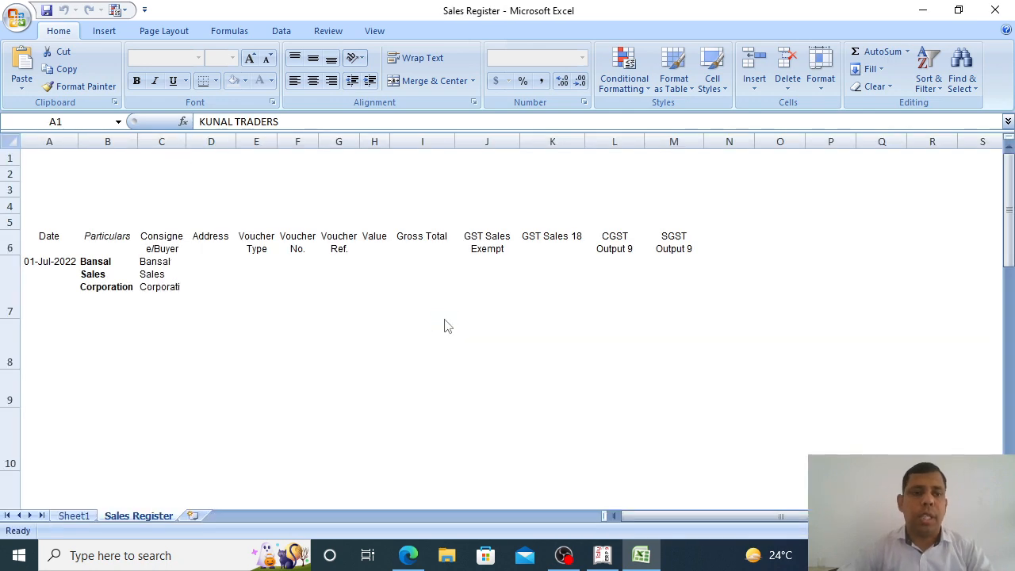
Examine the exported Sales Register sheet, from the company header down through the voucher rows
{"action": "scroll", "coordinate": [333, 264], "scroll_direction": "down", "scroll_amount": 5}
{"action": "scroll", "coordinate": [333, 264], "scroll_direction": "down", "scroll_amount": 4}
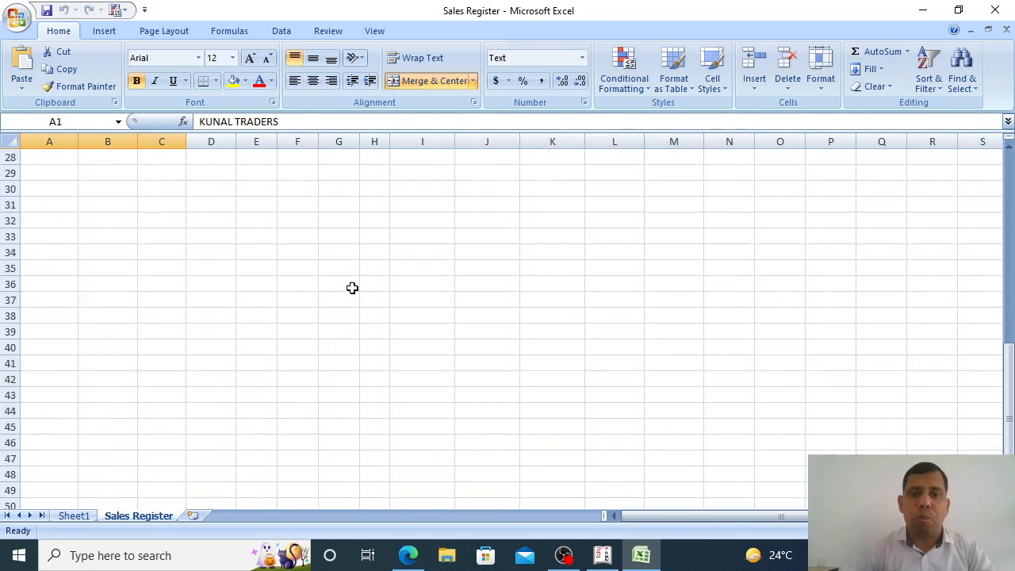
{"action": "scroll", "coordinate": [351, 288], "scroll_direction": "up", "scroll_amount": 9}
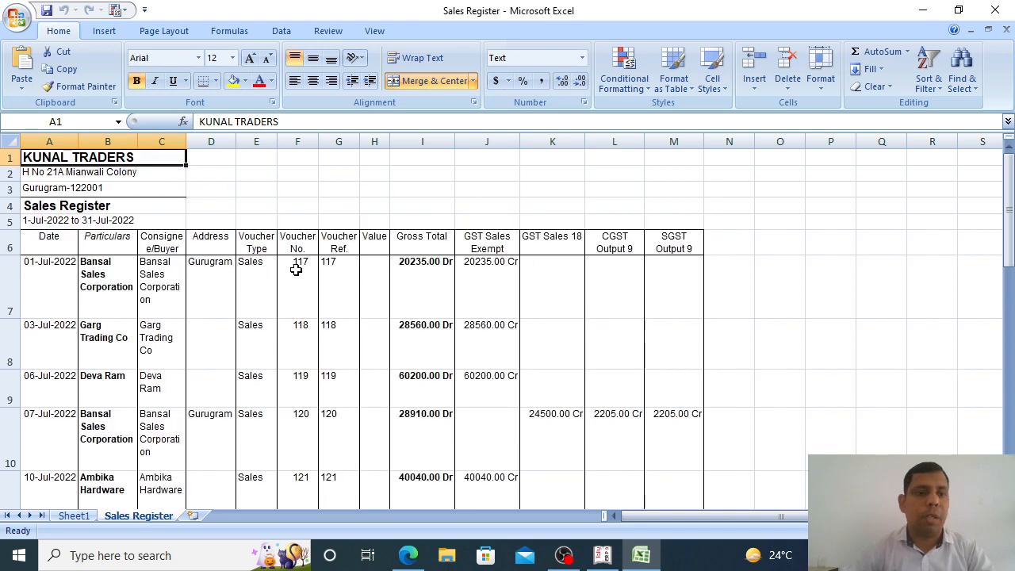
{"action": "scroll", "coordinate": [293, 273], "scroll_direction": "down", "scroll_amount": 1}
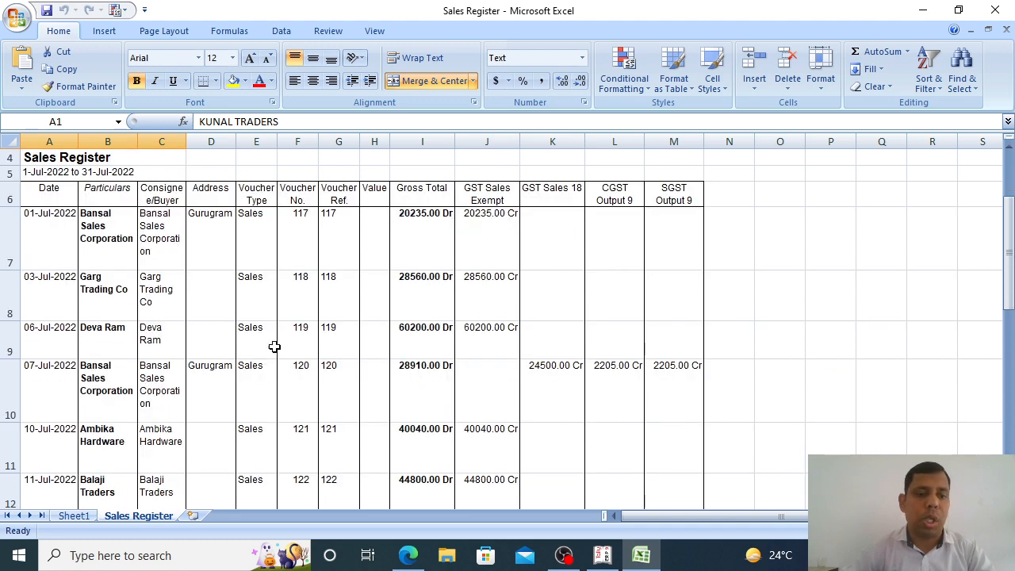
{"action": "right_click", "coordinate": [131, 517]}
{"action": "left_click", "coordinate": [106, 236]}
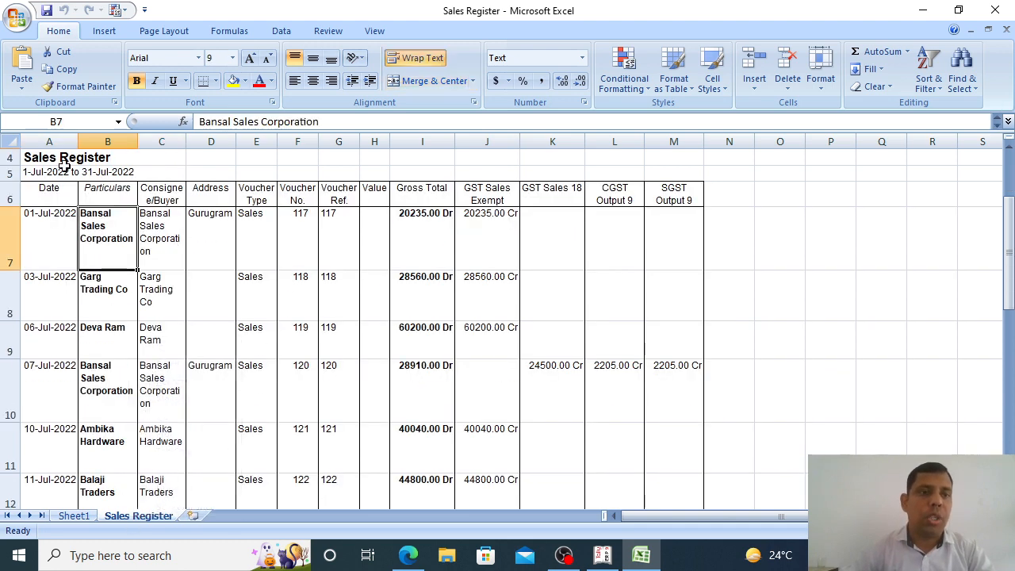
Save the exported workbook to the Desktop as an Excel Workbook named Sales Register
{"action": "left_click", "coordinate": [17, 19]}
{"action": "left_click", "coordinate": [52, 156]}
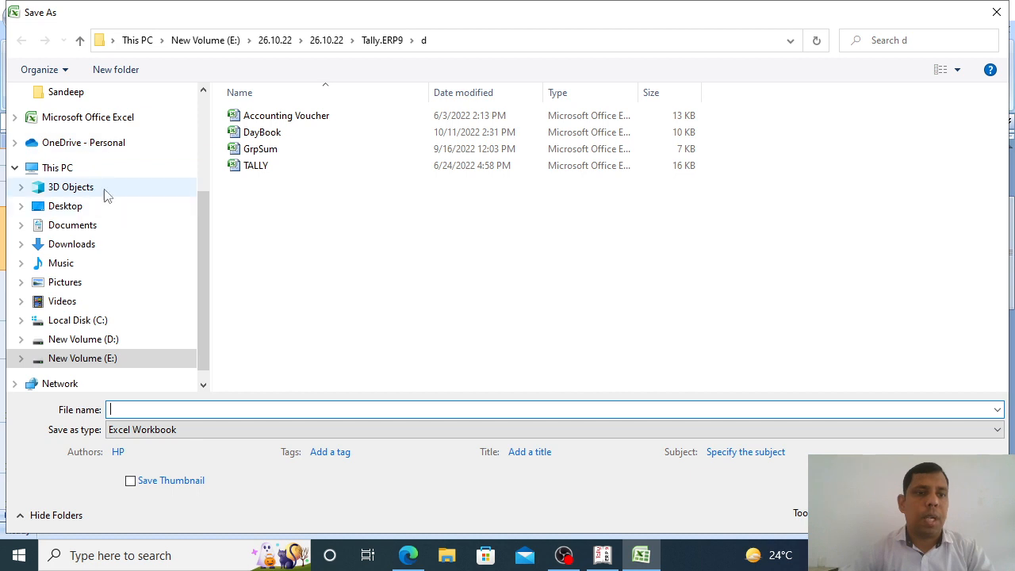
{"action": "scroll", "coordinate": [201, 204], "scroll_direction": "up", "scroll_amount": 3}
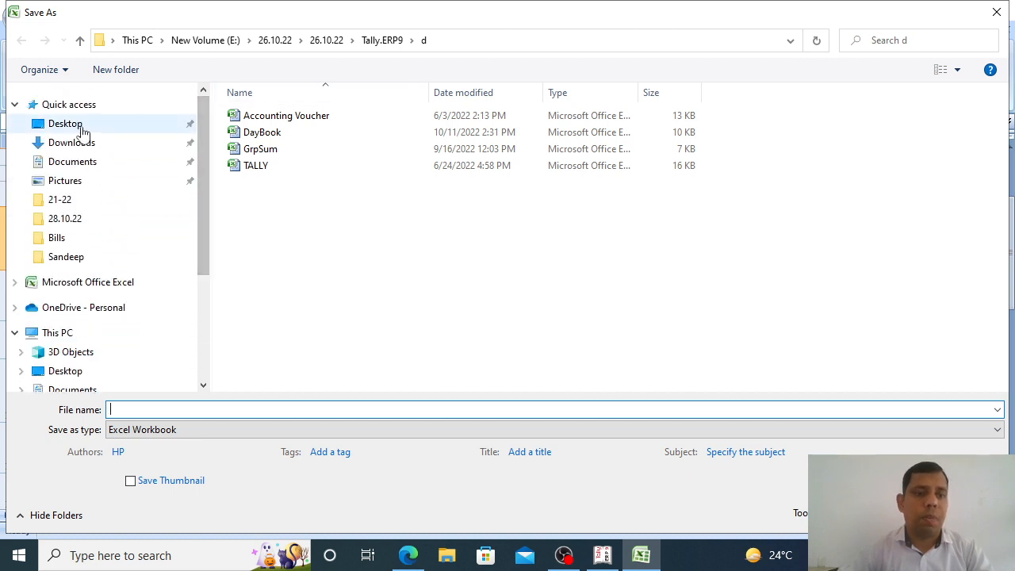
{"action": "left_click", "coordinate": [87, 127]}
{"action": "left_click", "coordinate": [146, 410]}
{"action": "type", "text": "Sale"}
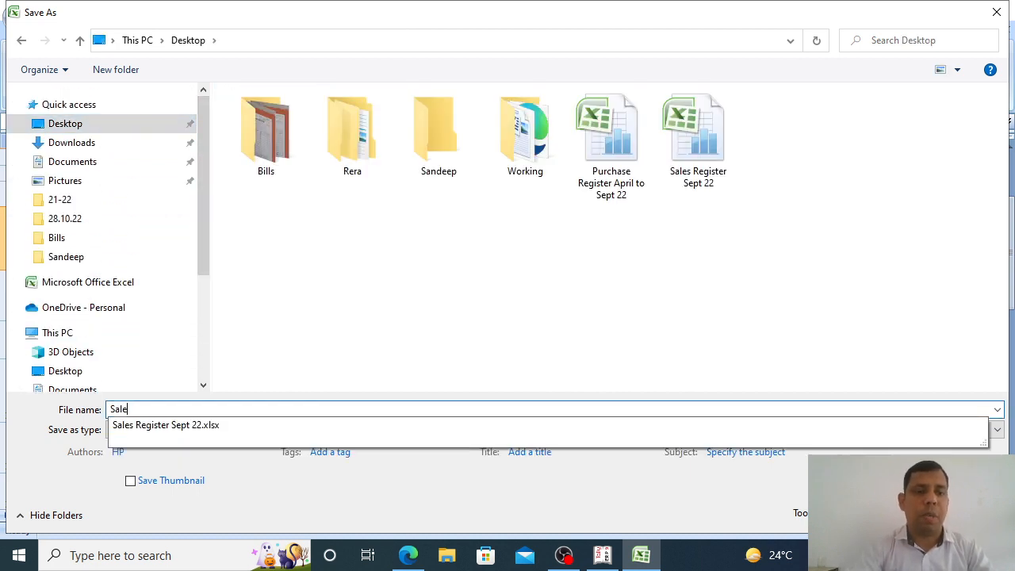
{"action": "type", "text": "s RE"}
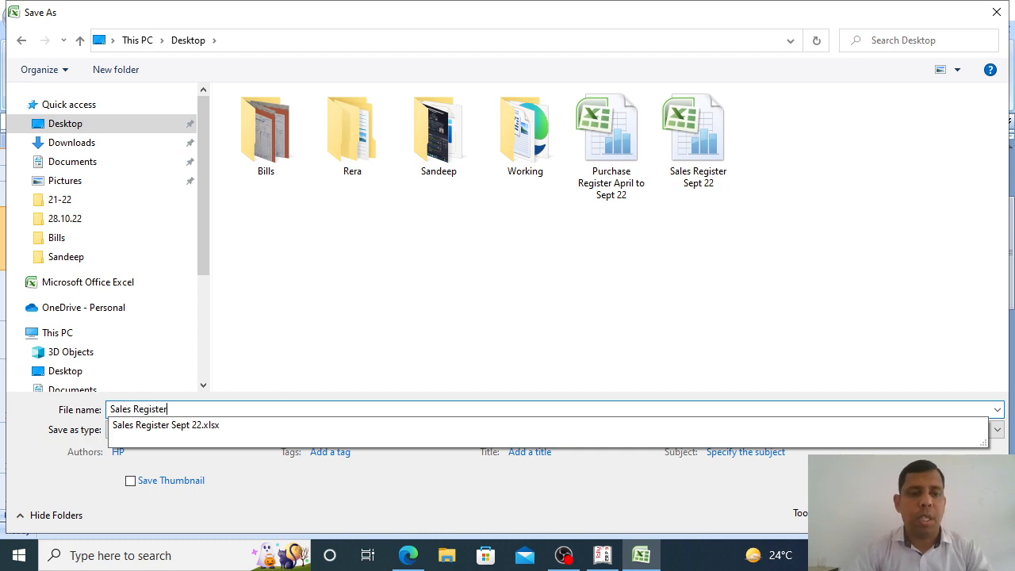
{"action": "key", "text": "Return"}
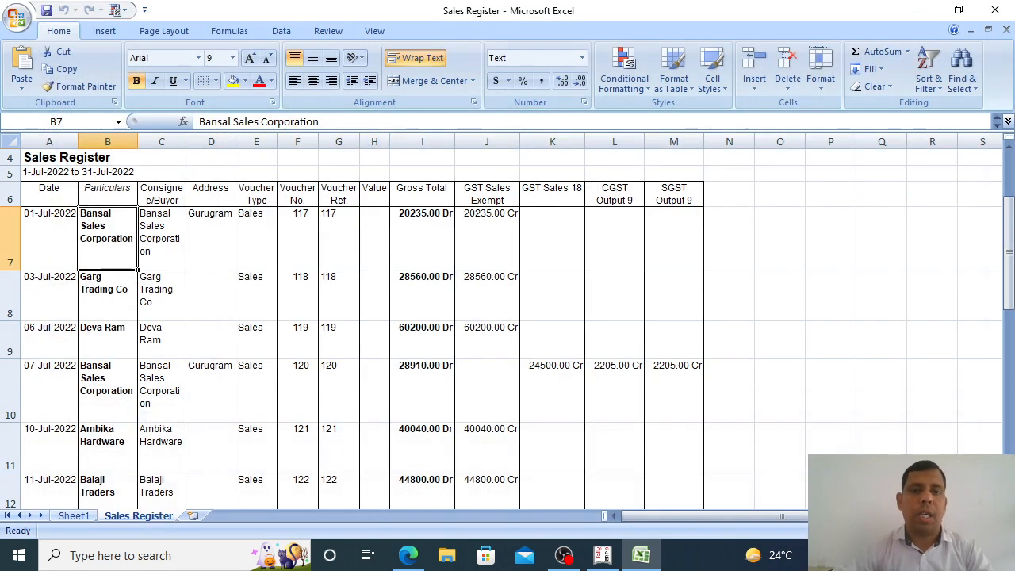
Delete the Sales Register sheet from the workbook and close Excel to return to Tally.ERP 9
{"action": "right_click", "coordinate": [153, 516]}
{"action": "left_click", "coordinate": [191, 358]}
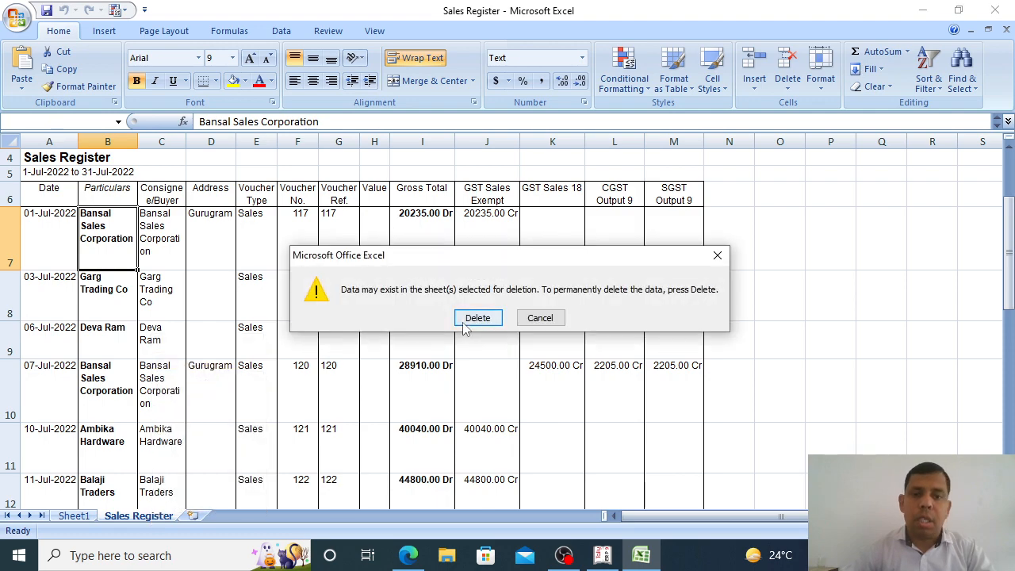
{"action": "left_click", "coordinate": [464, 324]}
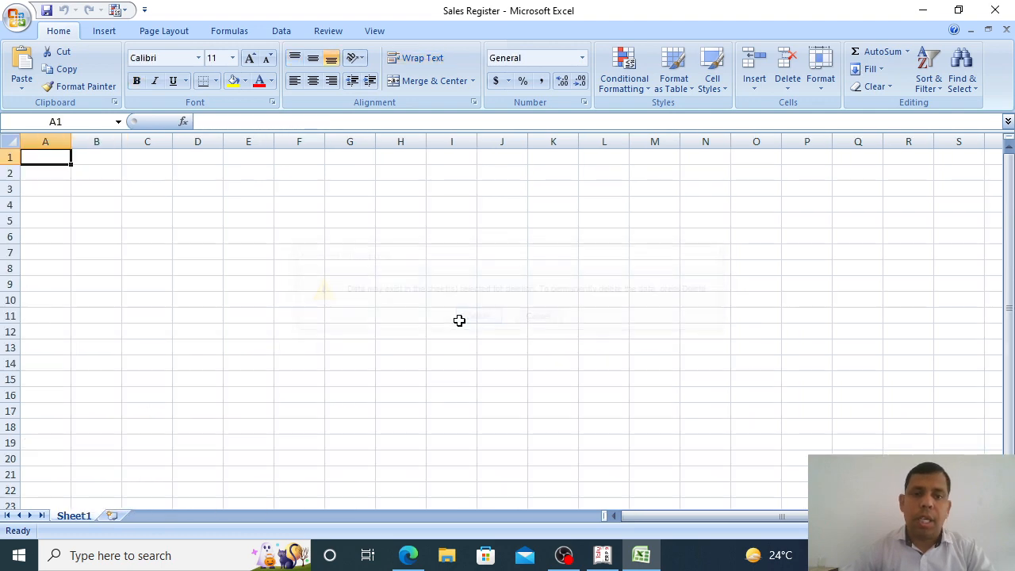
{"action": "left_click", "coordinate": [1007, 6]}
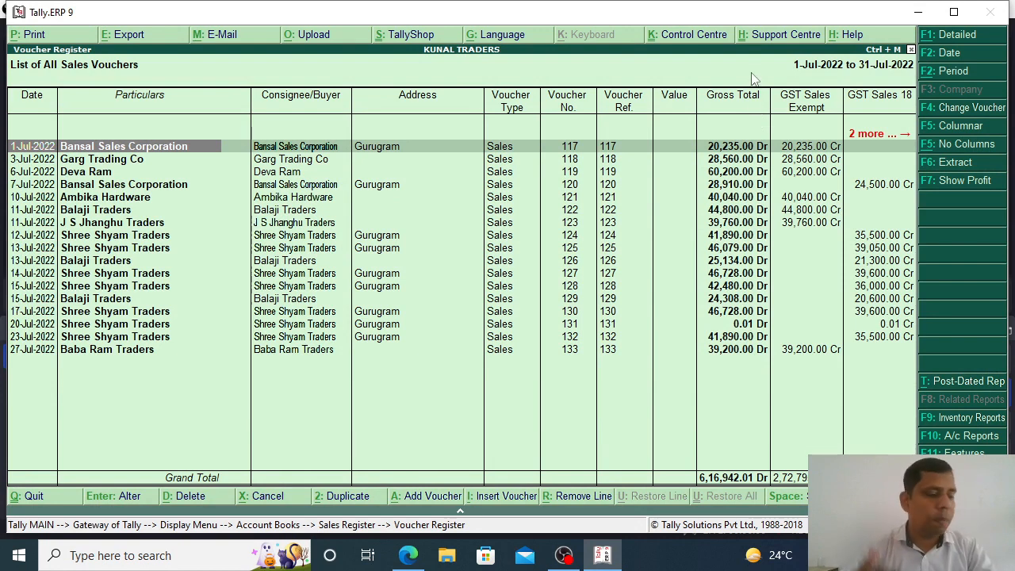
Leave the July sales voucher register and return to the Gateway of Tally
{"action": "key", "text": "Escape"}
{"action": "key", "text": "Escape"}
{"action": "key", "text": "Escape"}
{"action": "key", "text": "Escape"}
{"action": "key", "text": "Escape"}
{"action": "key", "text": "Escape"}
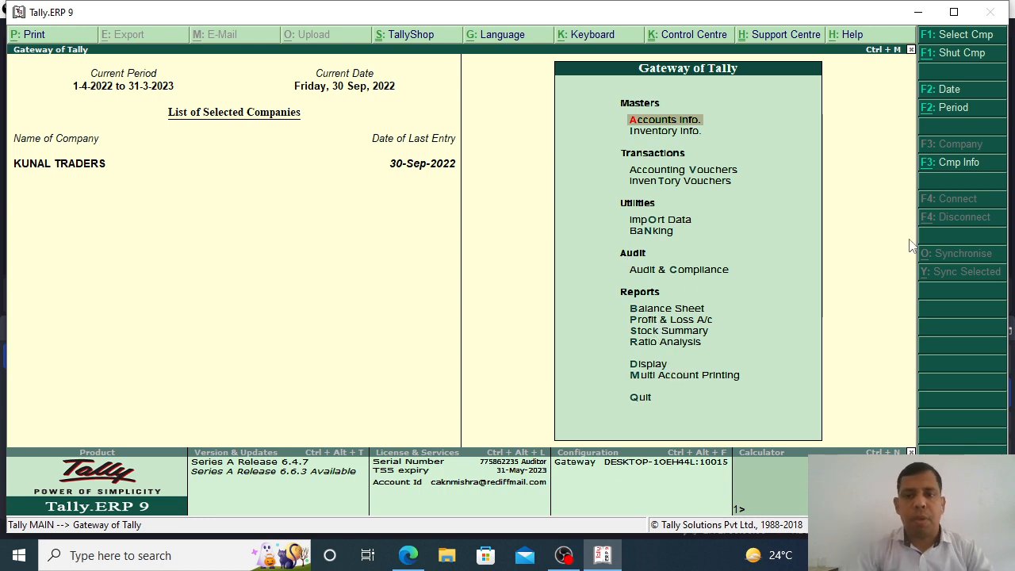
Open the Purchase Register from the Account Books reports
{"action": "key", "text": "d"}
{"action": "key", "text": "Down"}
{"action": "key", "text": "Down"}
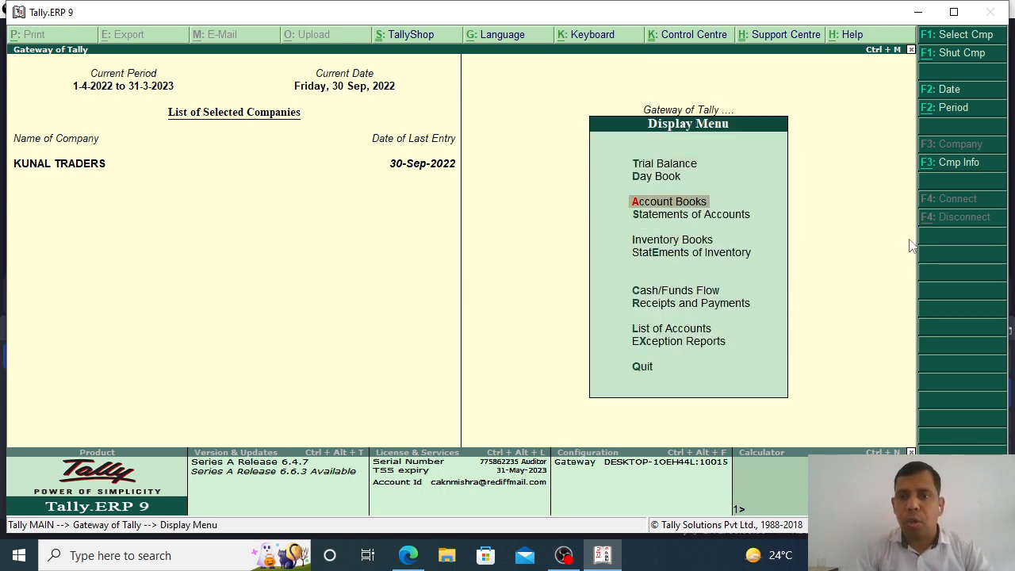
{"action": "key", "text": "Return"}
{"action": "key", "text": "Down"}
{"action": "key", "text": "Down"}
{"action": "key", "text": "Down"}
{"action": "key", "text": "Down"}
{"action": "key", "text": "Down"}
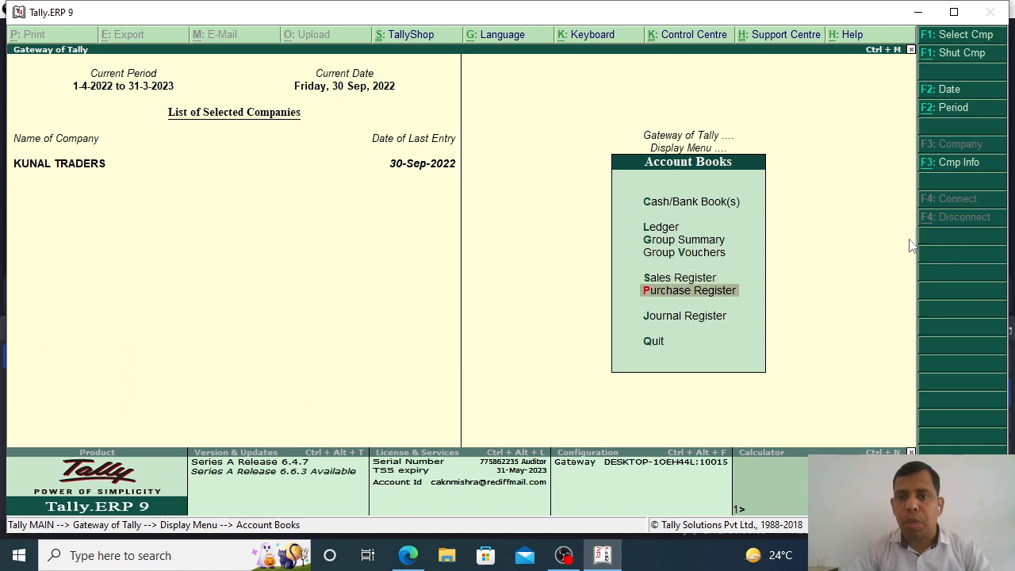
{"action": "key", "text": "Return"}
Review the monthly purchase rows from September back to April
{"action": "key", "text": "Up"}
{"action": "key", "text": "Up"}
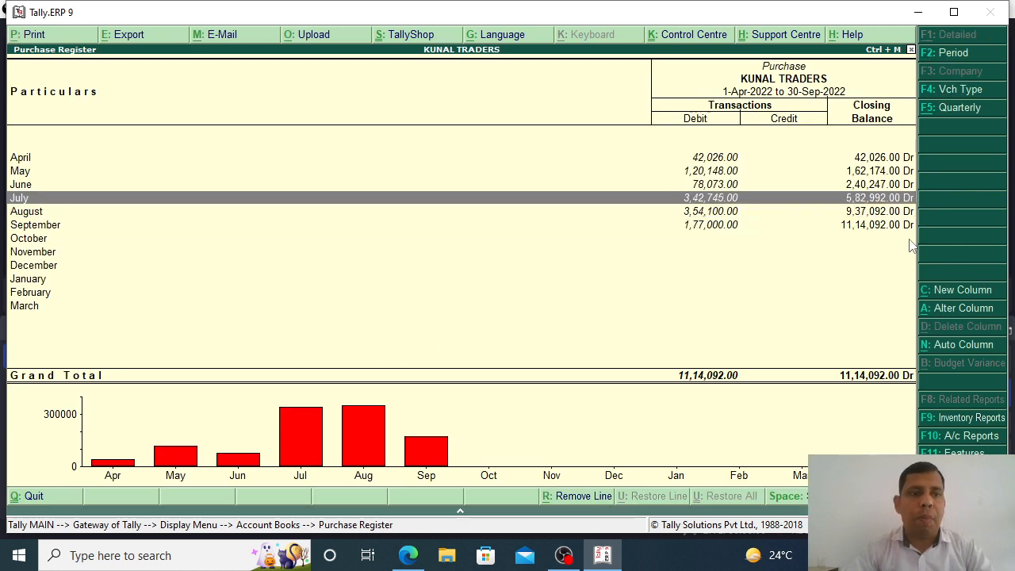
{"action": "key", "text": "Up"}
{"action": "key", "text": "Up"}
{"action": "key", "text": "Up"}
{"action": "key", "text": "Down"}
{"action": "key", "text": "Up"}
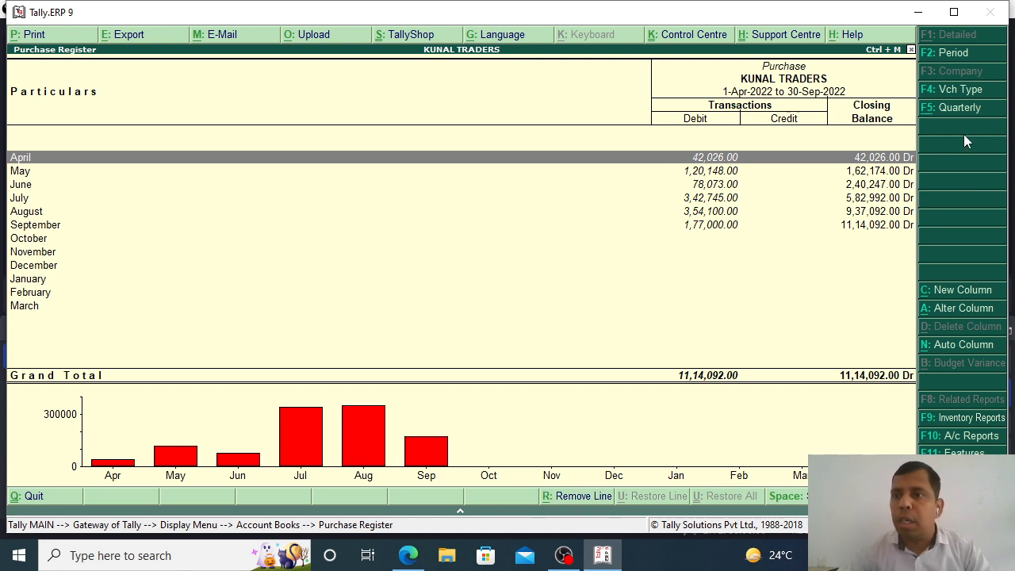
Set the Purchase Register period from 1-4-2022 to 30-9-2022
{"action": "left_click", "coordinate": [954, 54]}
{"action": "key", "text": "Return"}
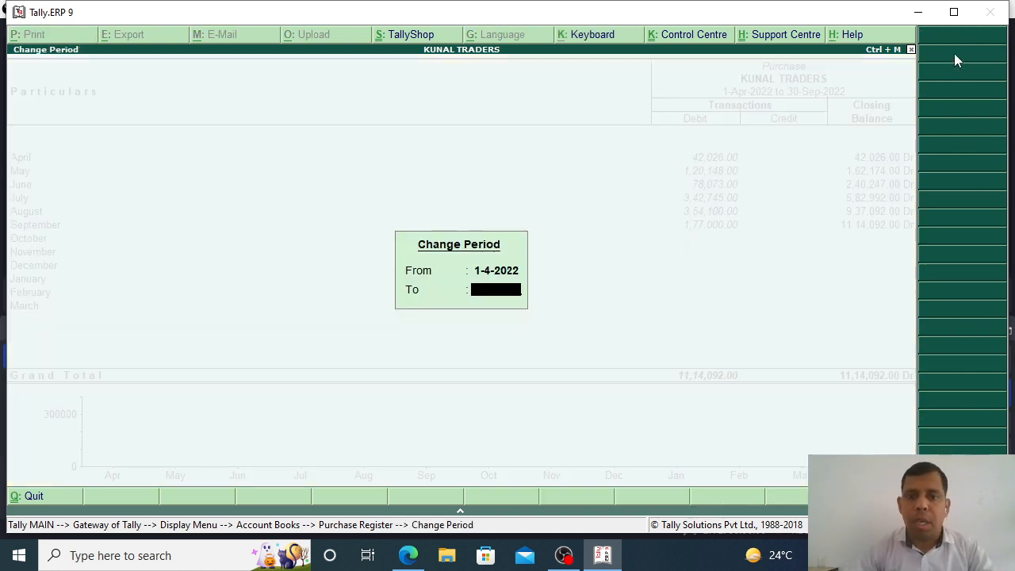
{"action": "type", "text": "30-9-2022"}
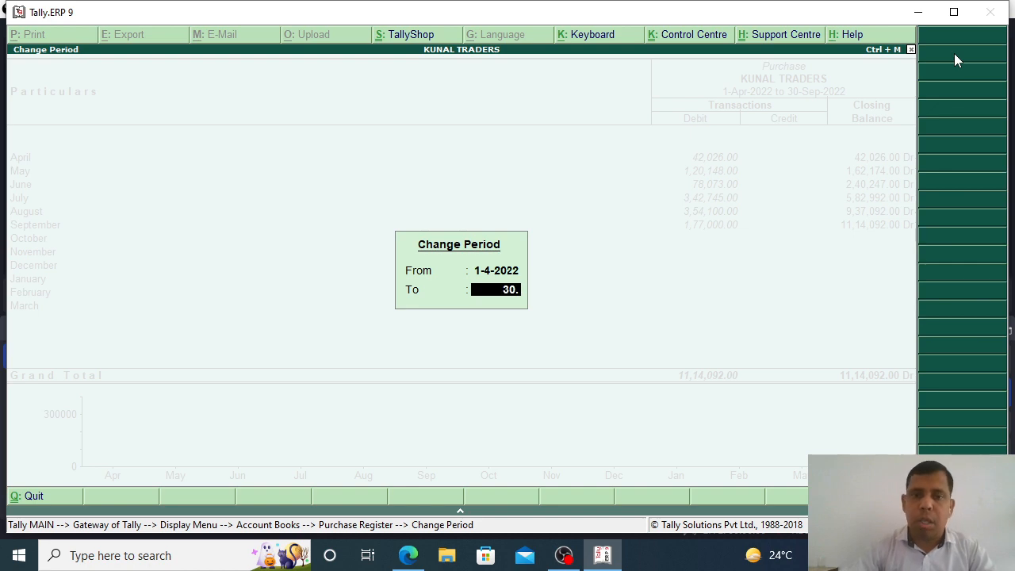
{"action": "key", "text": "Return"}
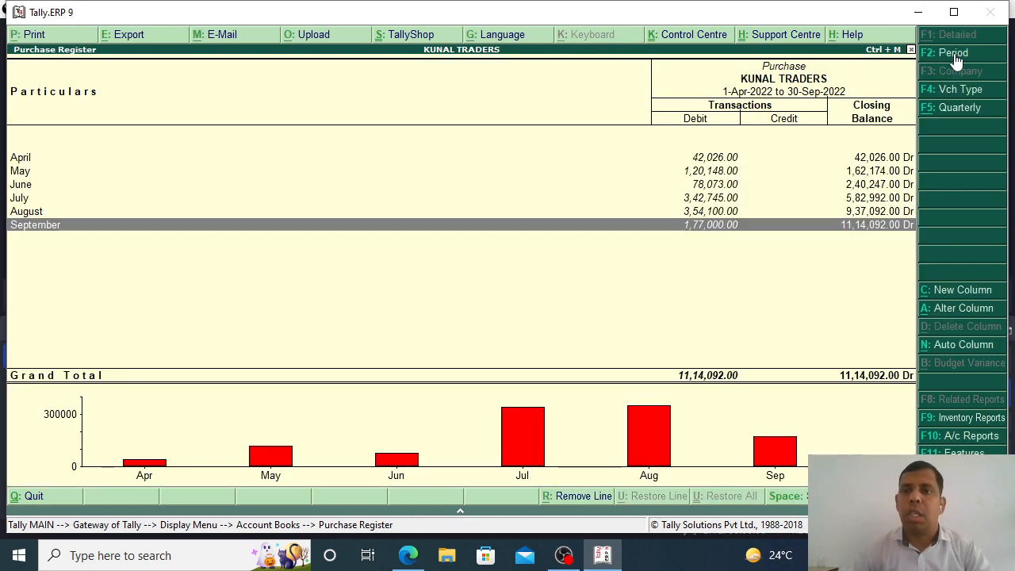
Open the April voucher list from the monthly Purchase Register
{"action": "key", "text": "Up"}
{"action": "key", "text": "Up"}
{"action": "key", "text": "Up"}
{"action": "key", "text": "Up"}
{"action": "key", "text": "Up"}
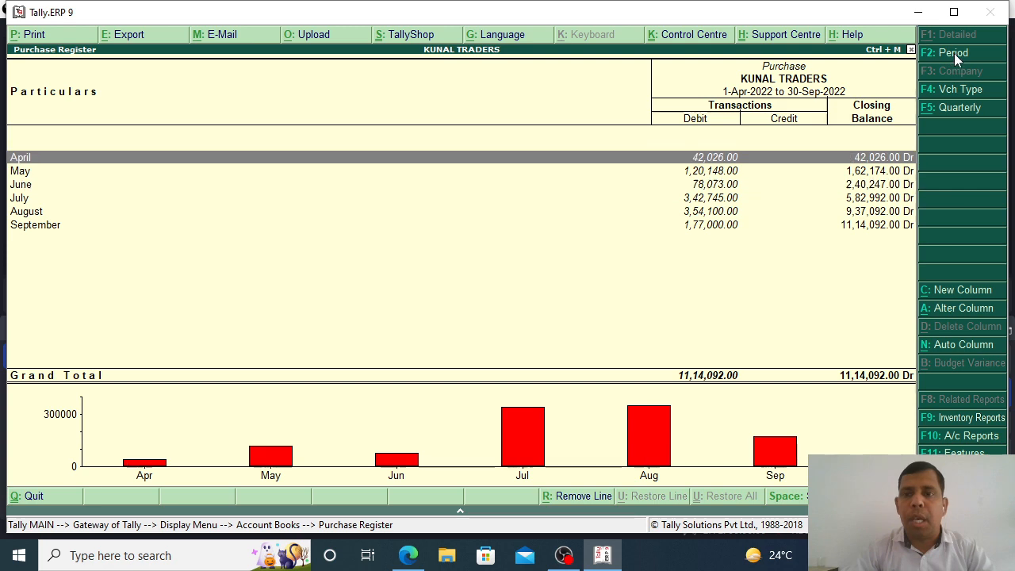
{"action": "key", "text": "Return"}
Set the purchase voucher list's period from 1-4-2022 to 30-9-2022
{"action": "left_click", "coordinate": [943, 56]}
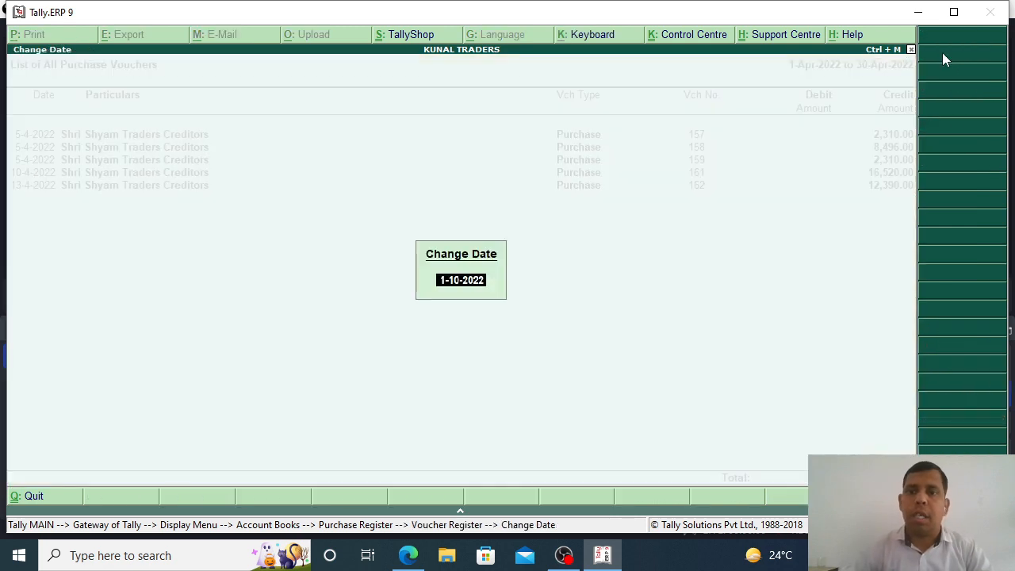
{"action": "key", "text": "Escape"}
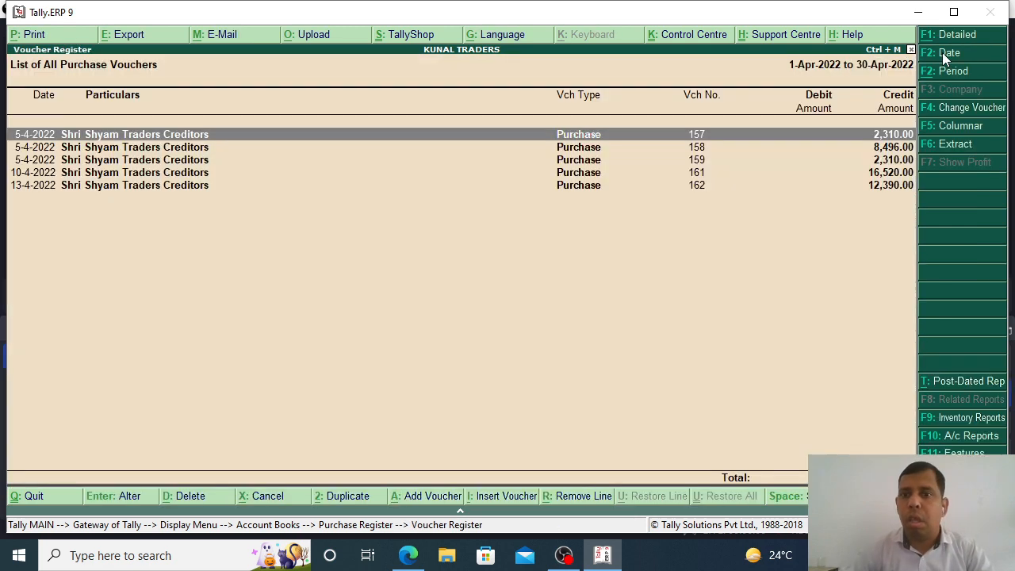
{"action": "left_click", "coordinate": [943, 71]}
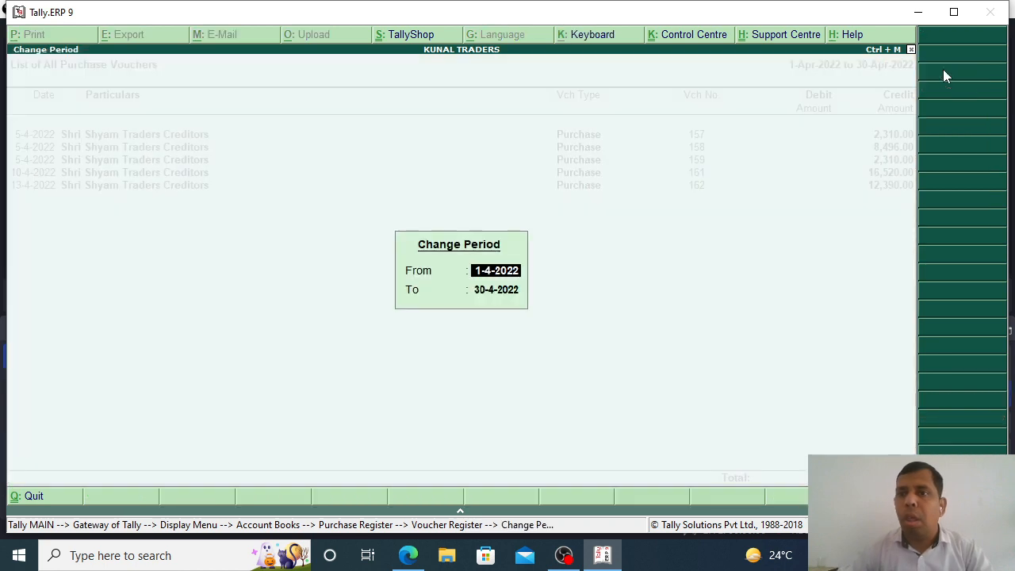
{"action": "key", "text": "Return"}
{"action": "type", "text": "30.9.22"}
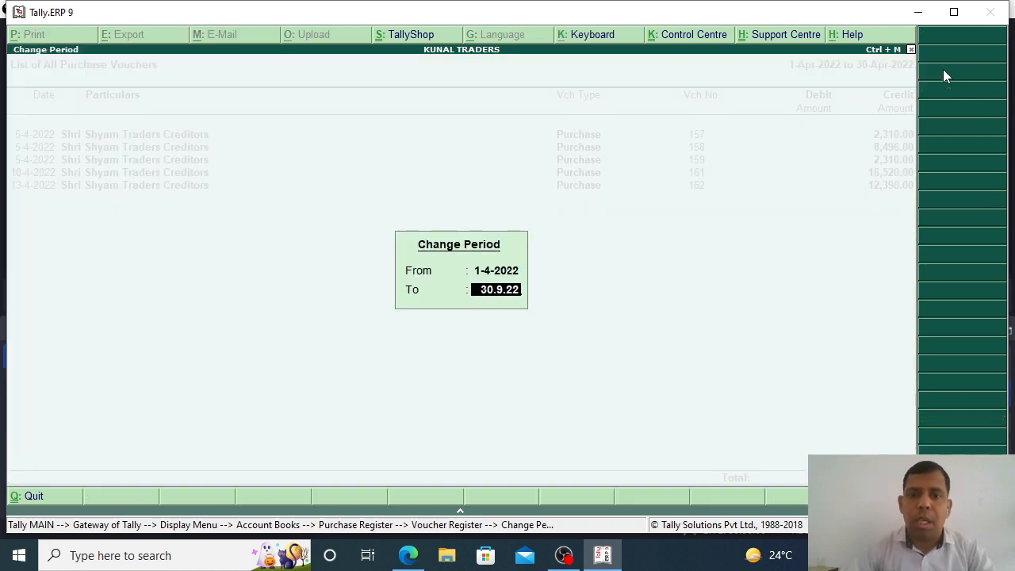
{"action": "key", "text": "Return"}
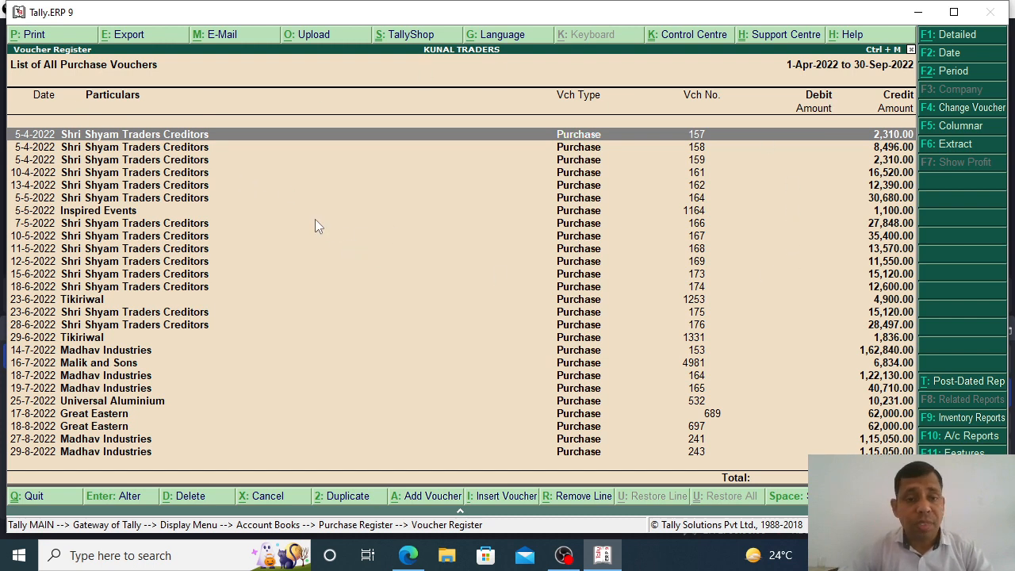
Display the purchase vouchers as a columnar register, keeping the preset options and choosing End of List for the column type
{"action": "left_click", "coordinate": [955, 132]}
{"action": "key", "text": "Return"}
{"action": "key", "text": "Return"}
{"action": "key", "text": "Return"}
{"action": "key", "text": "Return"}
{"action": "key", "text": "Return"}
{"action": "key", "text": "Return"}
{"action": "key", "text": "Return"}
{"action": "key", "text": "Return"}
{"action": "key", "text": "Return"}
{"action": "key", "text": "Return"}
{"action": "key", "text": "Return"}
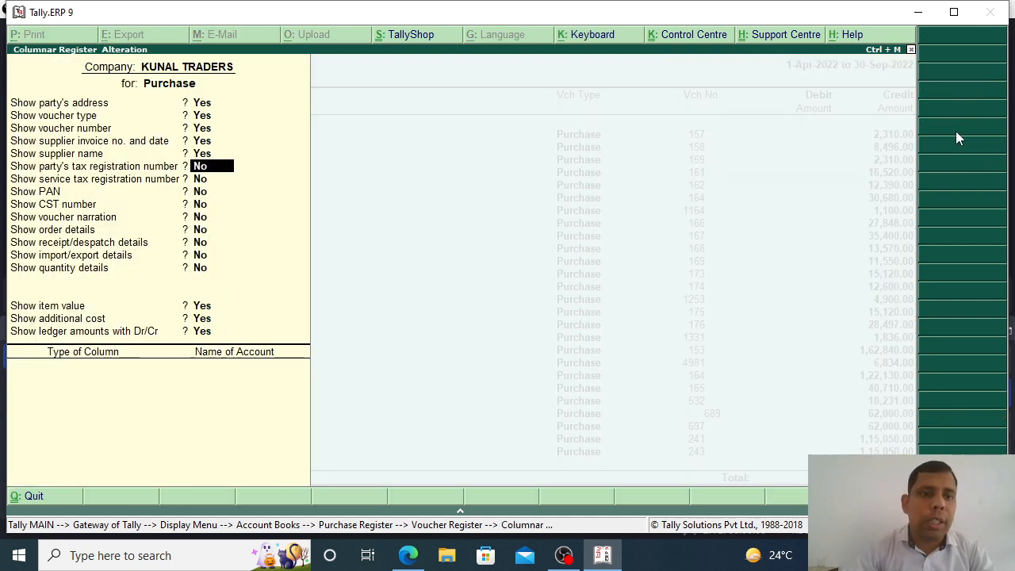
{"action": "key", "text": "Return"}
{"action": "key", "text": "Return"}
{"action": "key", "text": "Return"}
{"action": "key", "text": "Return"}
{"action": "key", "text": "Return"}
{"action": "key", "text": "Return"}
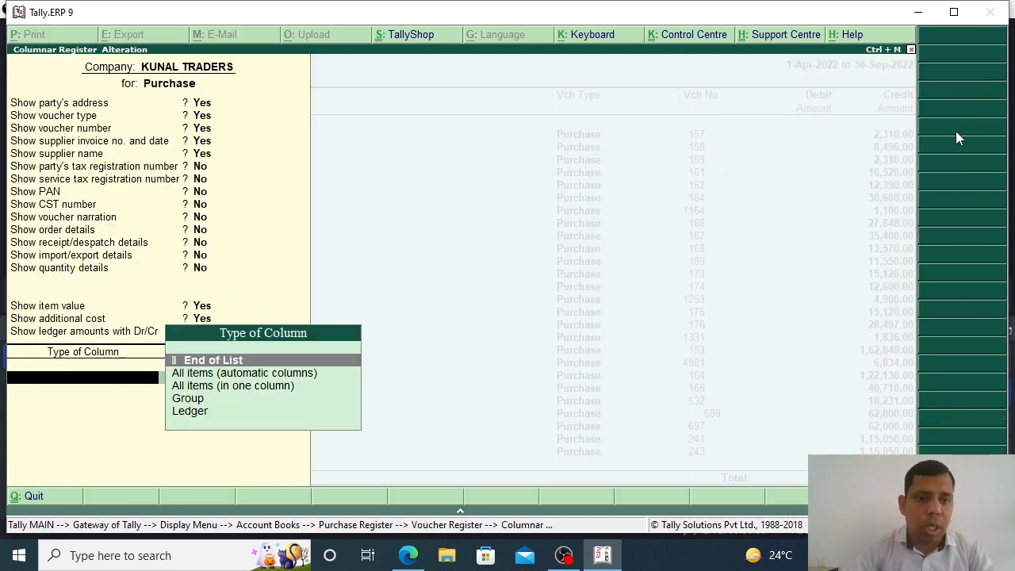
{"action": "key", "text": "Return"}
{"action": "key", "text": "Return"}
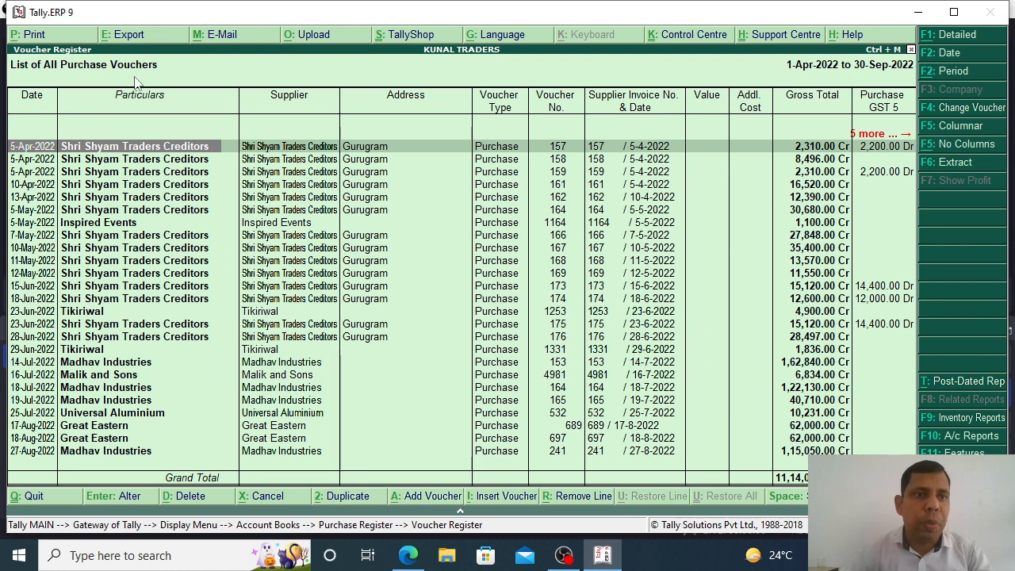
Start exporting the Purchase Register in Excel (Spreadsheet) format for all languages, with d as the export location
{"action": "left_click", "coordinate": [121, 38]}
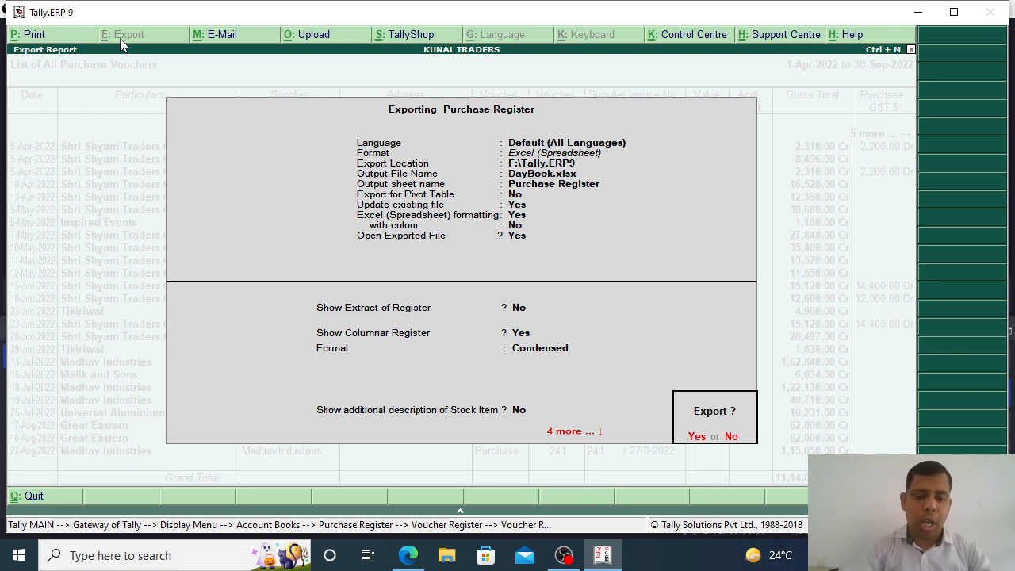
{"action": "left_click", "coordinate": [732, 439]}
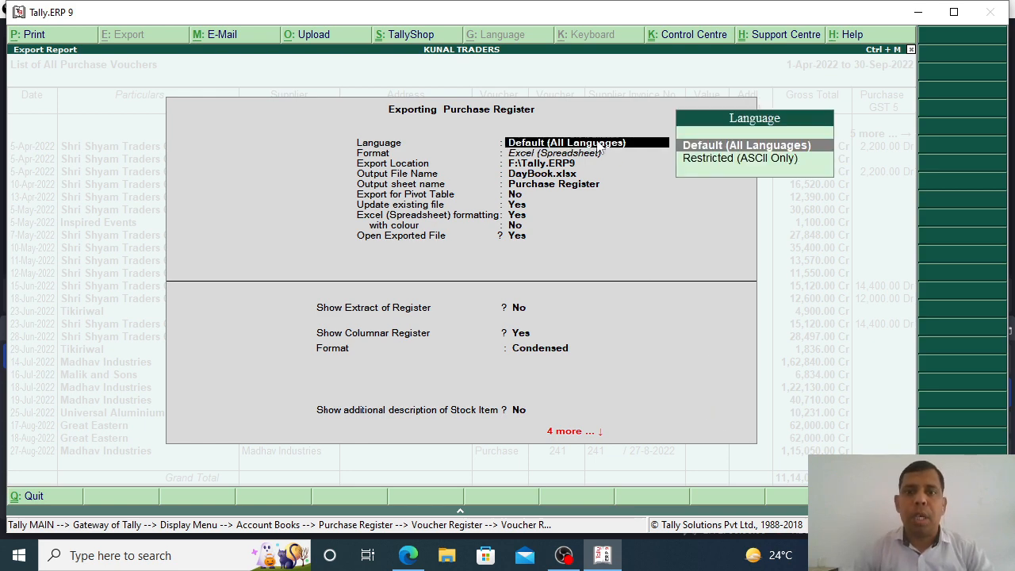
{"action": "key", "text": "Return"}
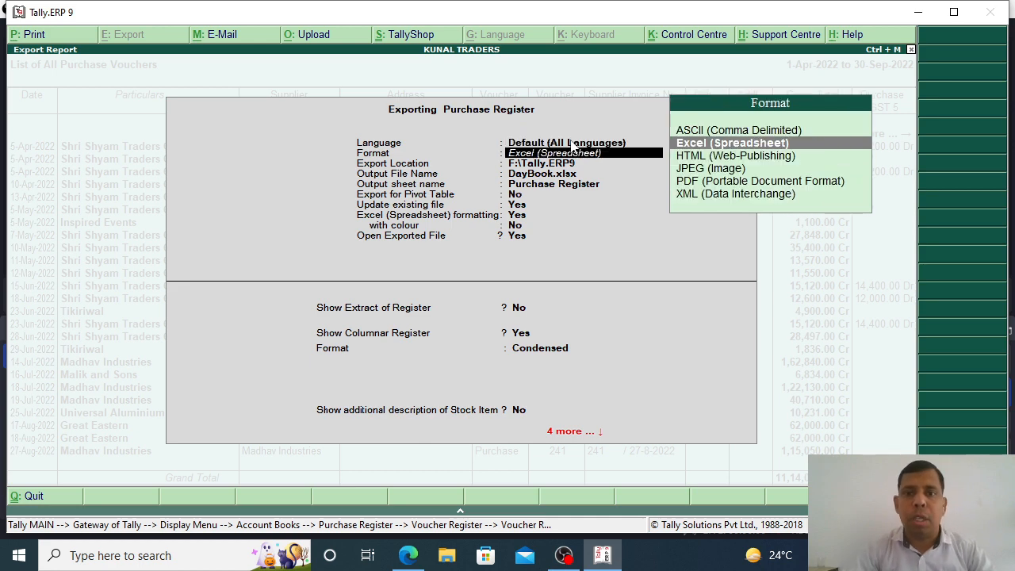
{"action": "key", "text": "Return"}
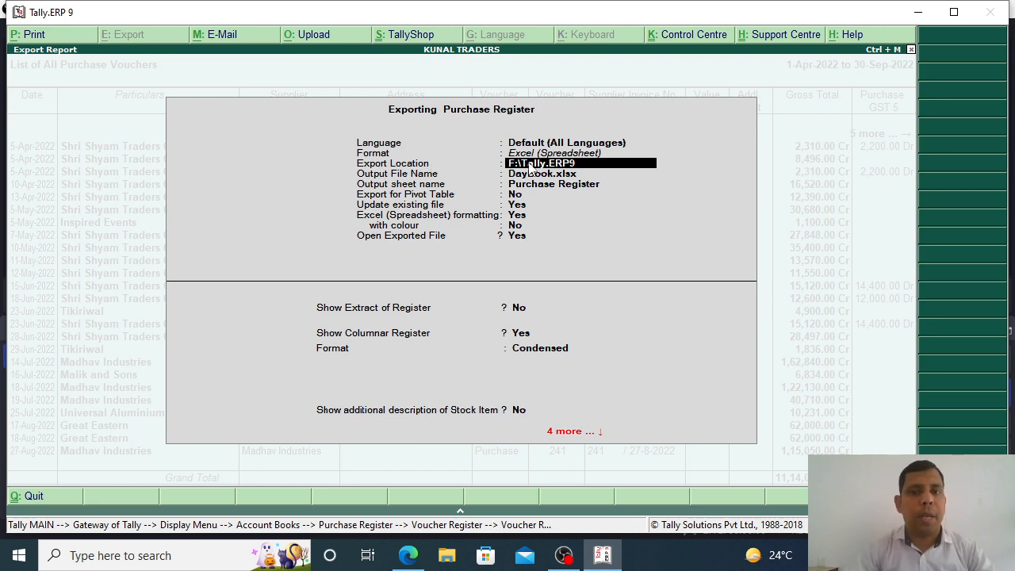
{"action": "type", "text": "d"}
{"action": "key", "text": "Return"}
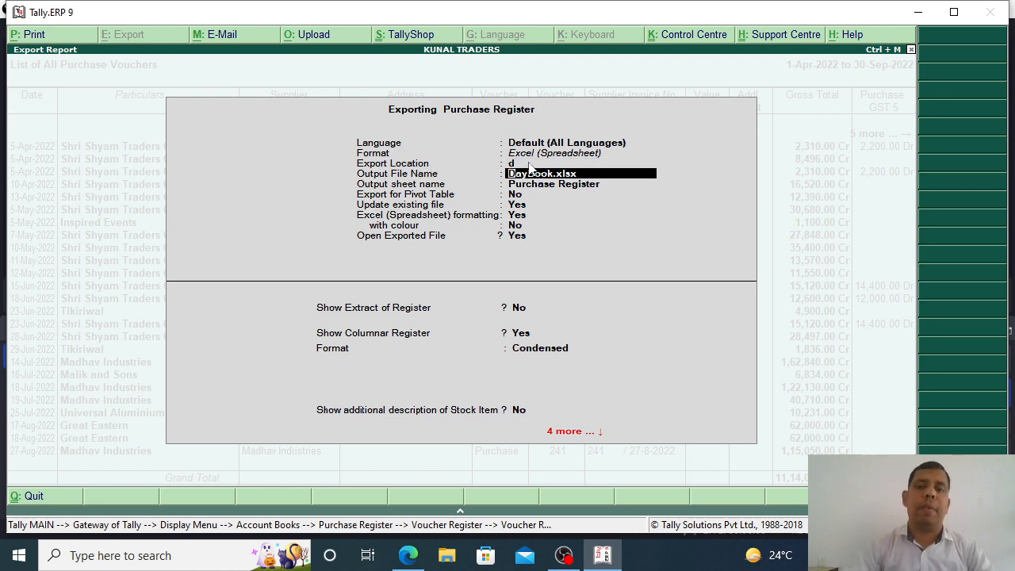
Name the output file "Purchse Register April to Sept" and keep the existing sheet name, formatting and file-opening options
{"action": "type", "text": "Purchase"}
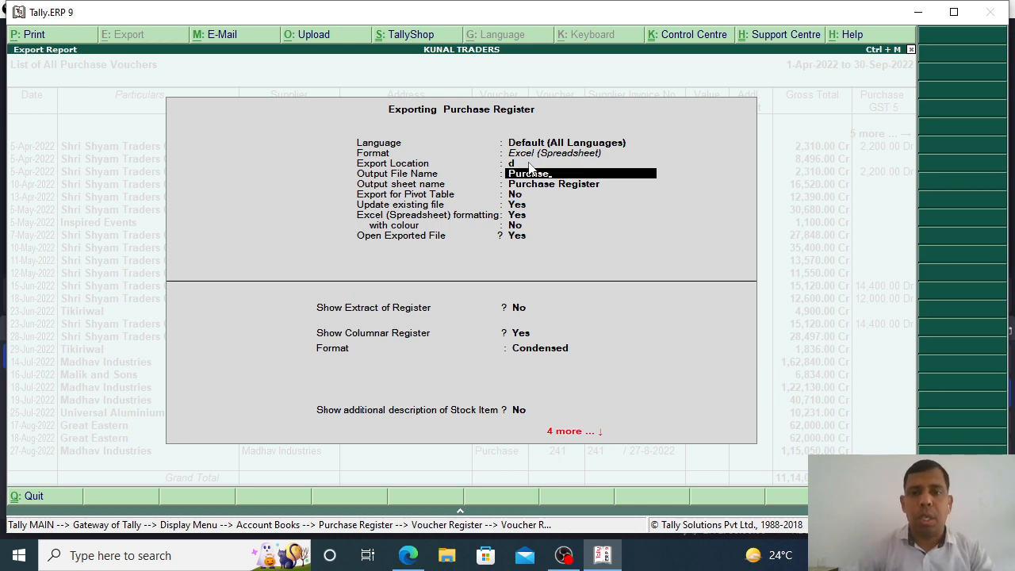
{"action": "type", "text": " Register"}
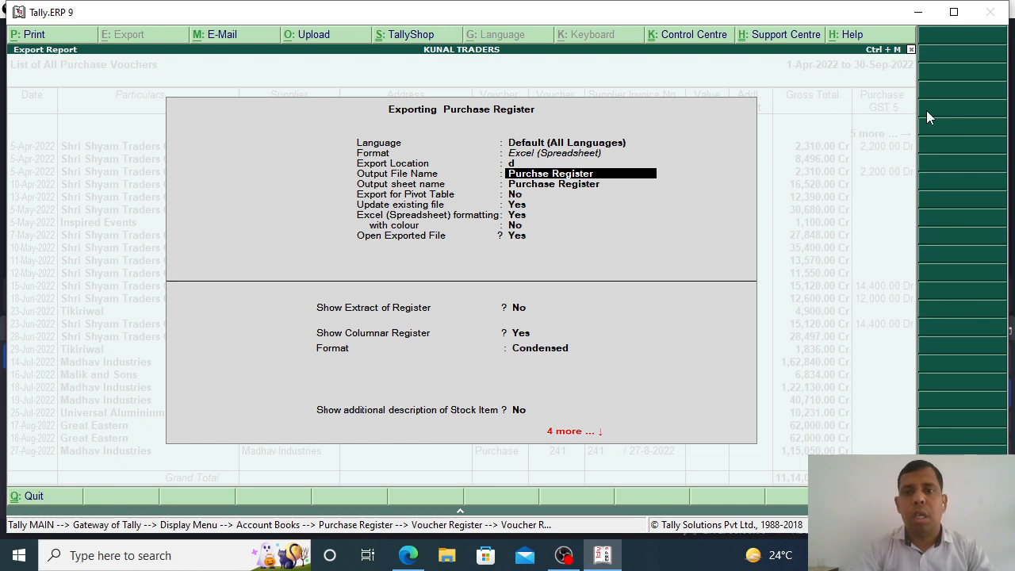
{"action": "type", "text": " April to"}
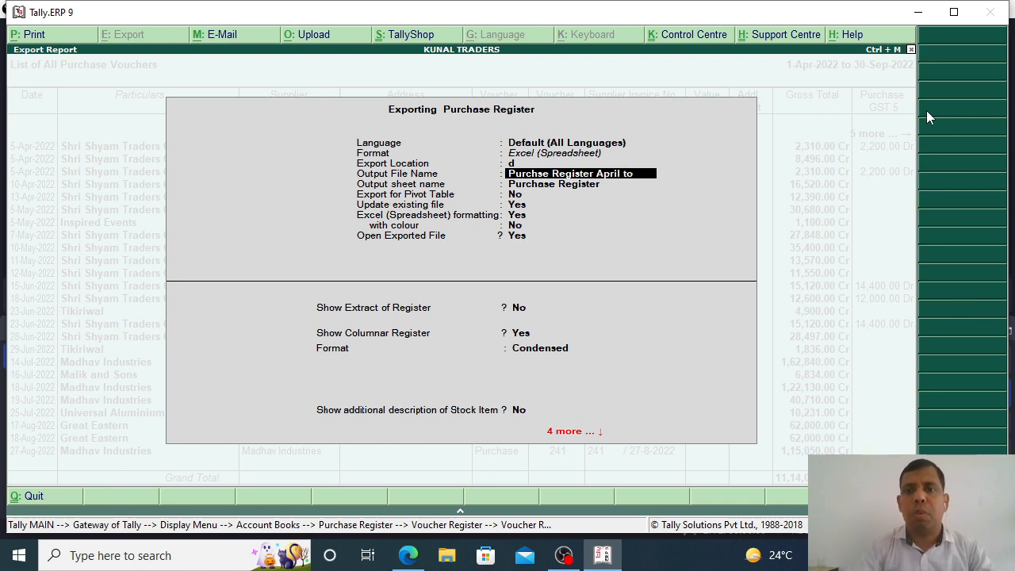
{"action": "type", "text": " Sept"}
{"action": "key", "text": "Return"}
{"action": "key", "text": "Return"}
{"action": "key", "text": "Return"}
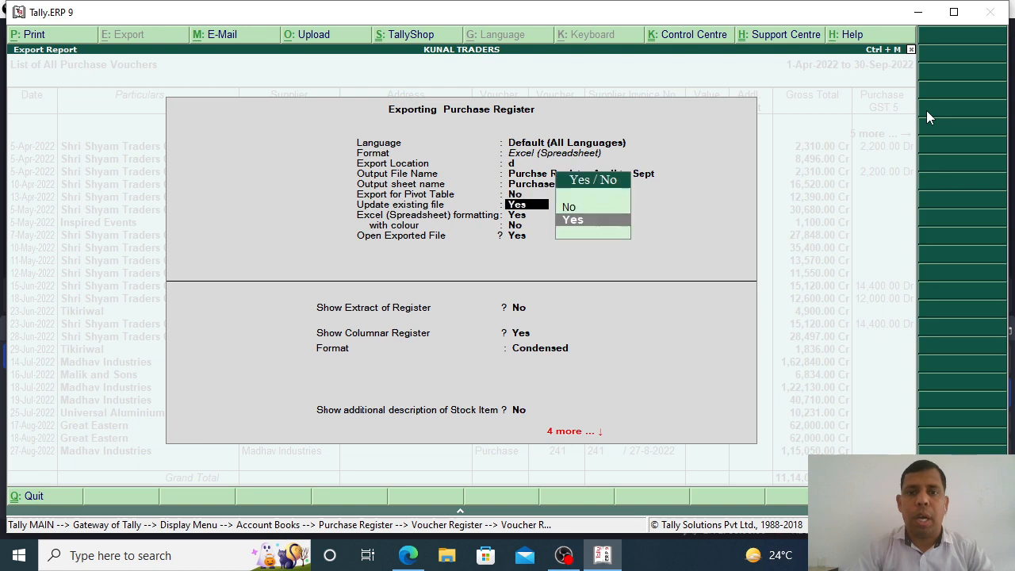
{"action": "key", "text": "Return"}
{"action": "key", "text": "Return"}
{"action": "key", "text": "Return"}
{"action": "key", "text": "Return"}
{"action": "key", "text": "Return"}
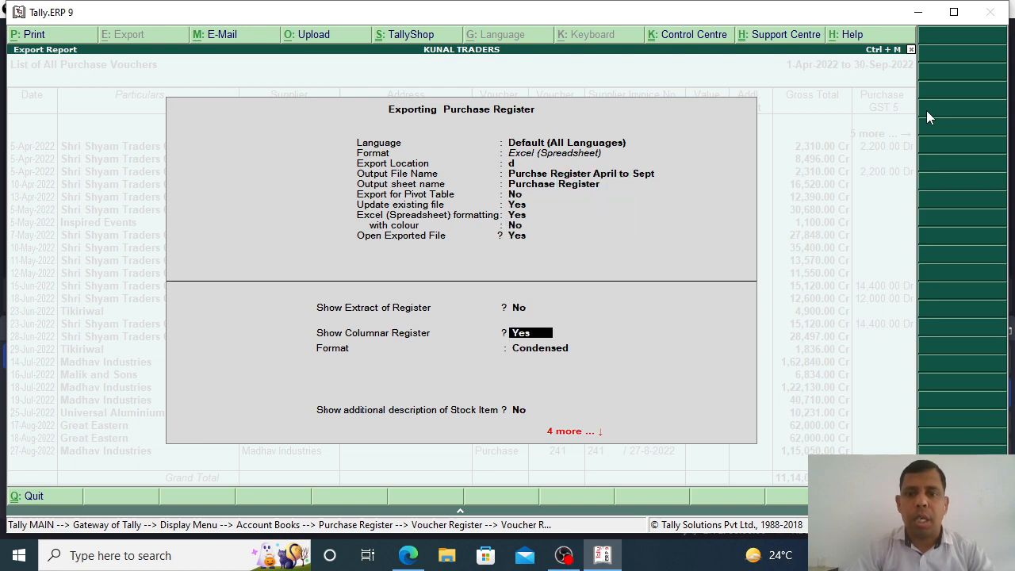
Keep the columnar register in the export with its existing column options, End of List and the Condensed format
{"action": "key", "text": "Return"}
{"action": "key", "text": "Return"}
{"action": "key", "text": "Return"}
{"action": "key", "text": "Return"}
{"action": "key", "text": "Return"}
{"action": "key", "text": "Return"}
{"action": "key", "text": "Return"}
{"action": "key", "text": "Return"}
{"action": "key", "text": "Return"}
{"action": "key", "text": "Return"}
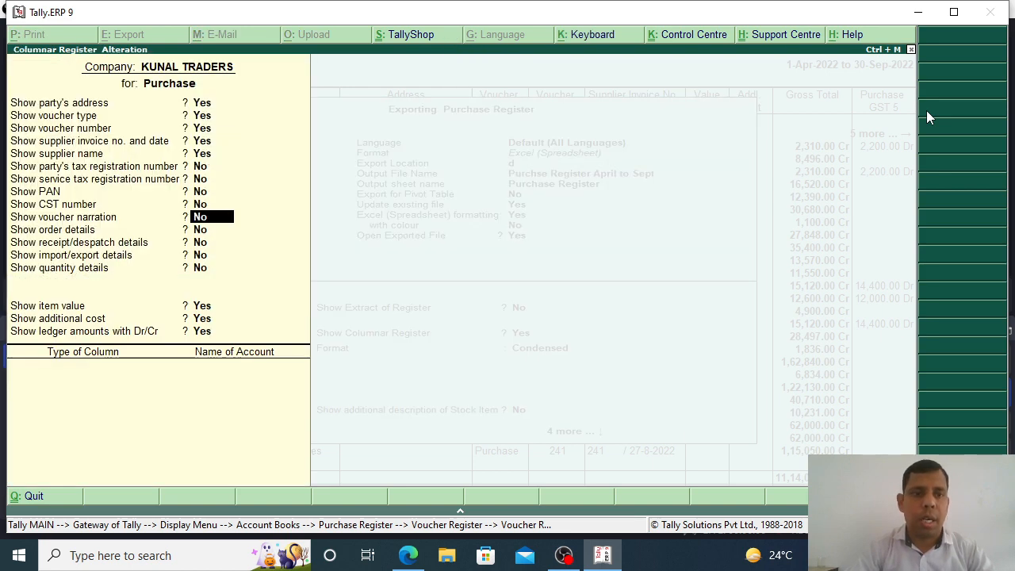
{"action": "key", "text": "Return"}
{"action": "key", "text": "Return"}
{"action": "key", "text": "Return"}
{"action": "key", "text": "Return"}
{"action": "key", "text": "Return"}
{"action": "key", "text": "Return"}
{"action": "key", "text": "Return"}
{"action": "key", "text": "Return"}
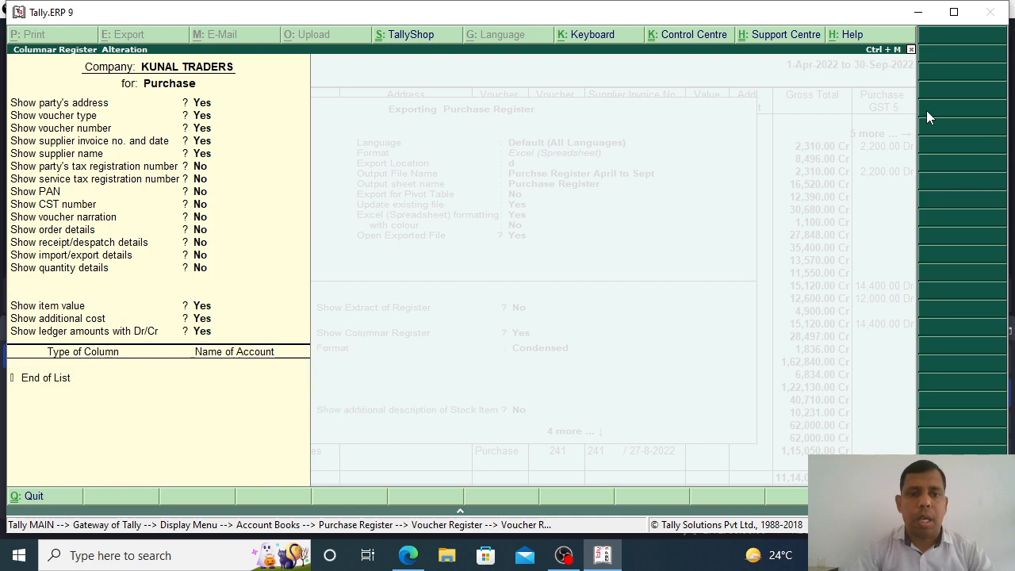
{"action": "key", "text": "Return"}
{"action": "key", "text": "Return"}
{"action": "key", "text": "Return"}
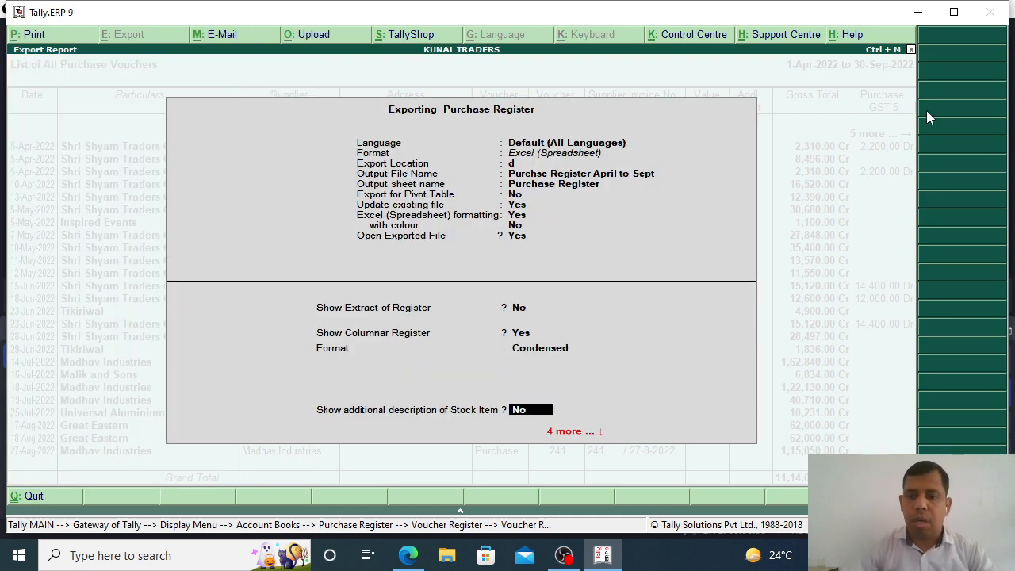
Run the export, accept opening the file in Excel despite its format, and look through the exported purchase rows
{"action": "key", "text": "Return"}
{"action": "key", "text": "Return"}
{"action": "key", "text": "Return"}
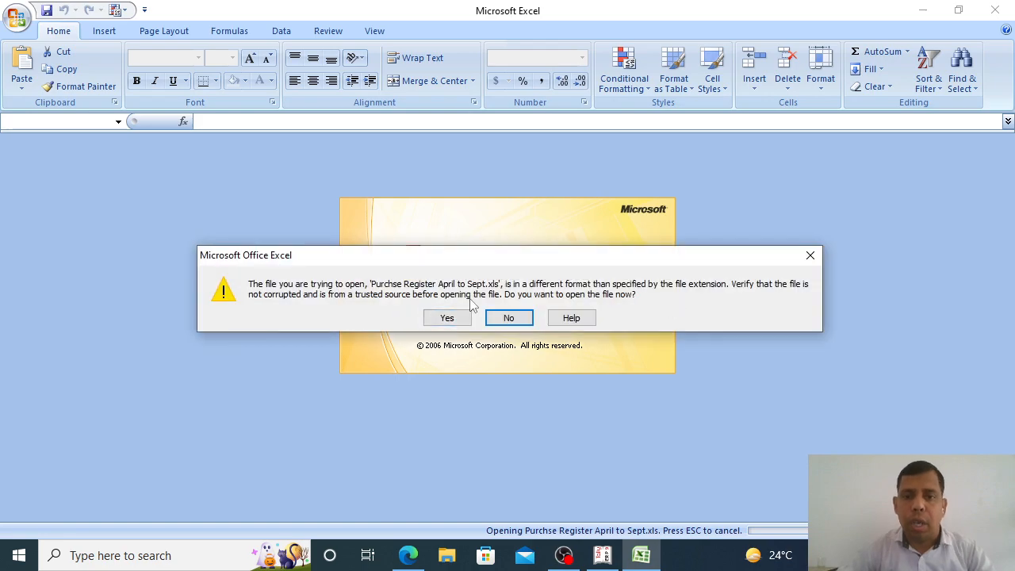
{"action": "left_click", "coordinate": [447, 317]}
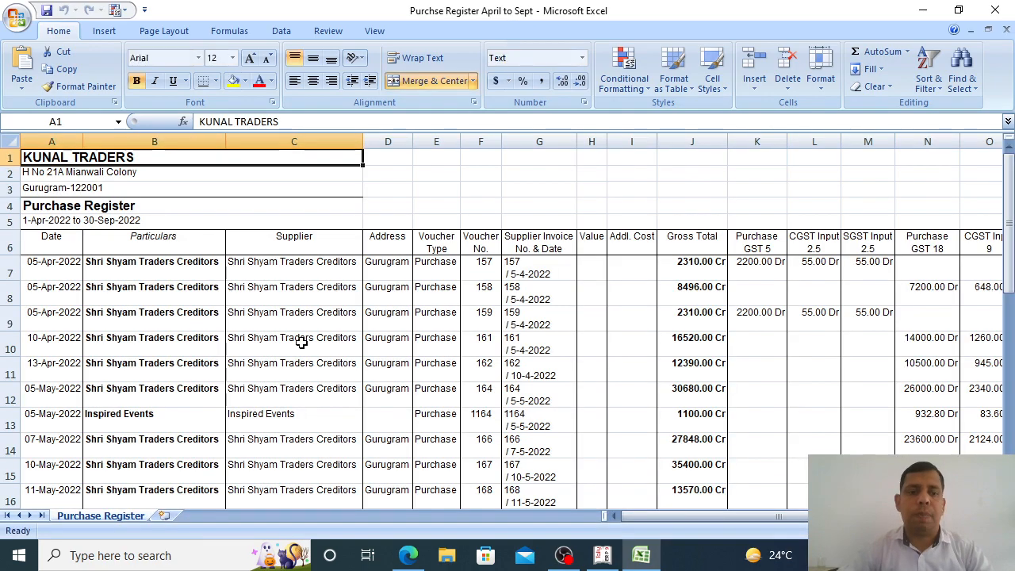
{"action": "scroll", "coordinate": [421, 329], "scroll_direction": "down", "scroll_amount": 6}
{"action": "scroll", "coordinate": [421, 329], "scroll_direction": "down", "scroll_amount": 6}
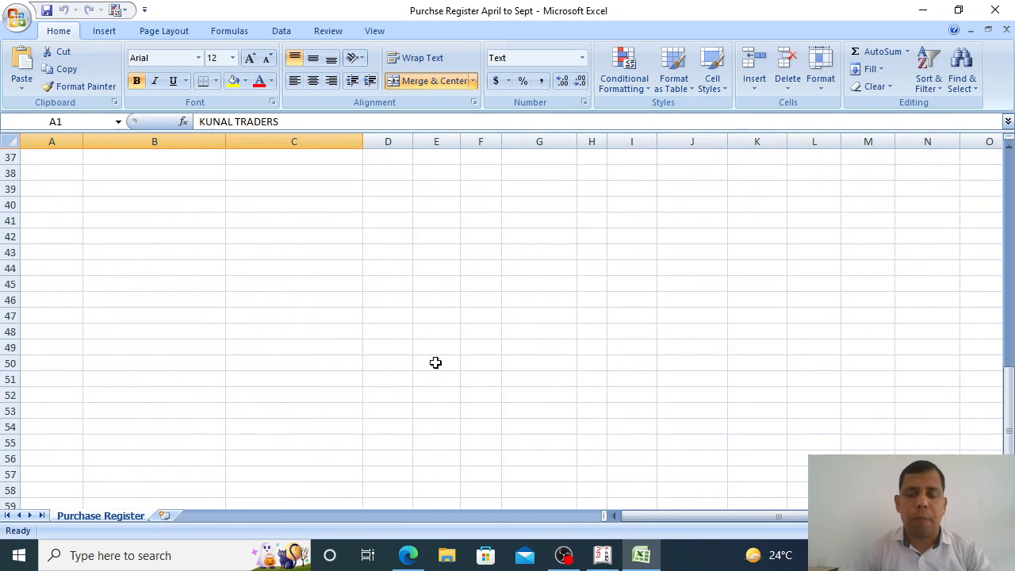
{"action": "scroll", "coordinate": [435, 362], "scroll_direction": "up", "scroll_amount": 11}
{"action": "scroll", "coordinate": [436, 362], "scroll_direction": "up", "scroll_amount": 1}
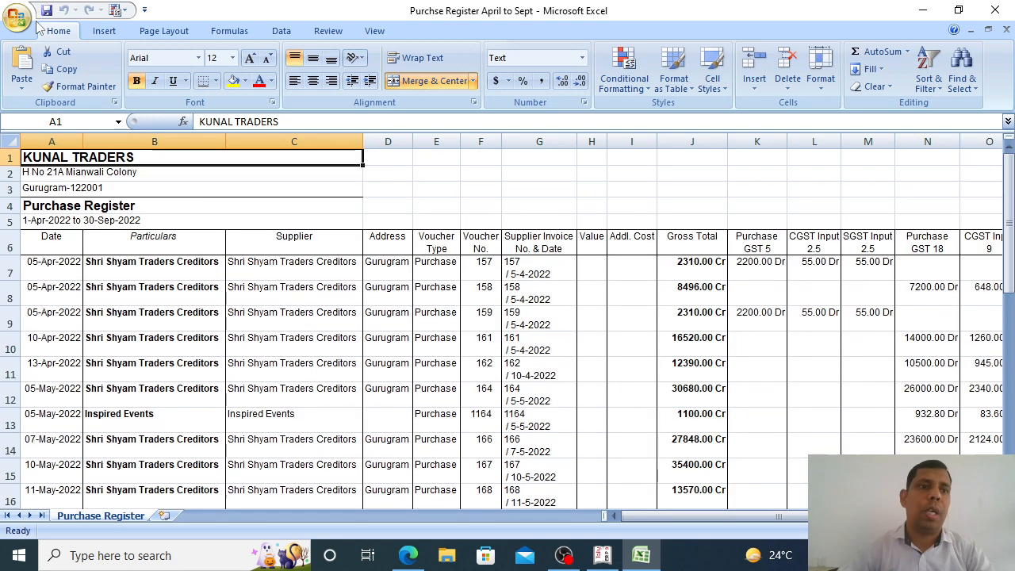
Save the exported workbook to the Desktop as an Excel Workbook named "Purcahse Register"
{"action": "left_click", "coordinate": [22, 19]}
{"action": "left_click", "coordinate": [62, 155]}
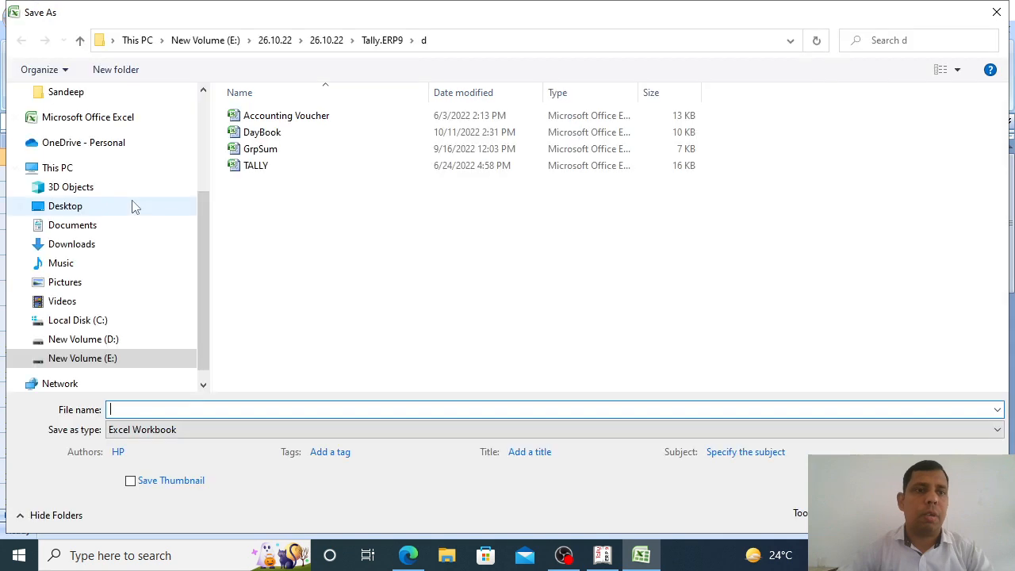
{"action": "left_click_drag", "start_coordinate": [201, 222], "coordinate": [202, 119]}
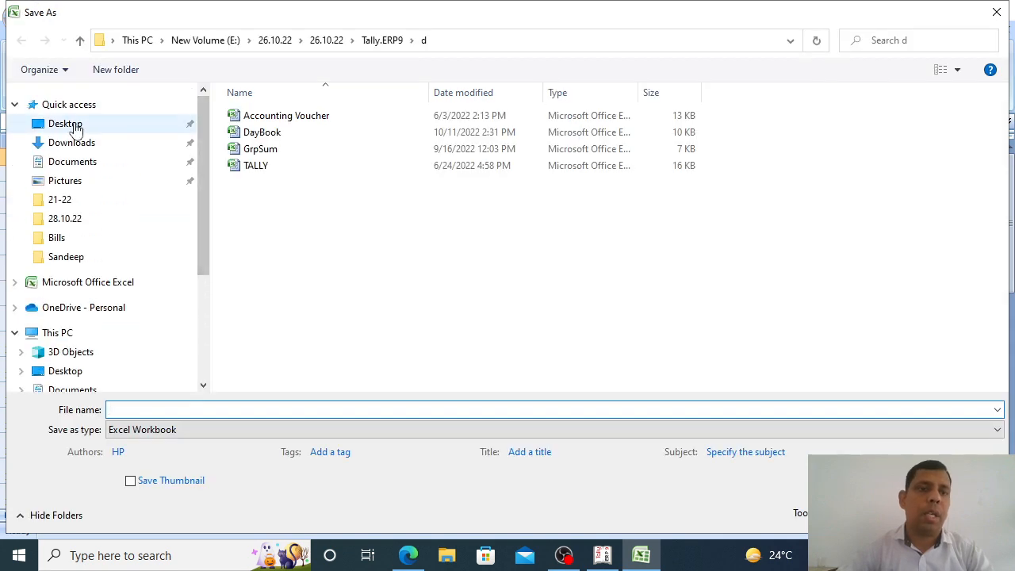
{"action": "left_click", "coordinate": [158, 124]}
{"action": "left_click", "coordinate": [144, 410]}
{"action": "type", "text": "Pur"}
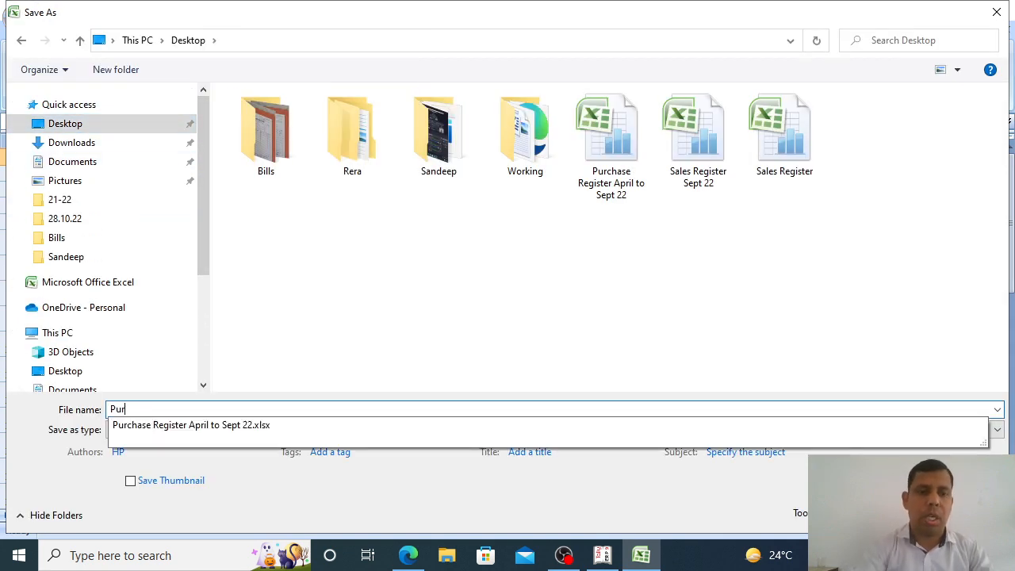
{"action": "type", "text": "cahse Register"}
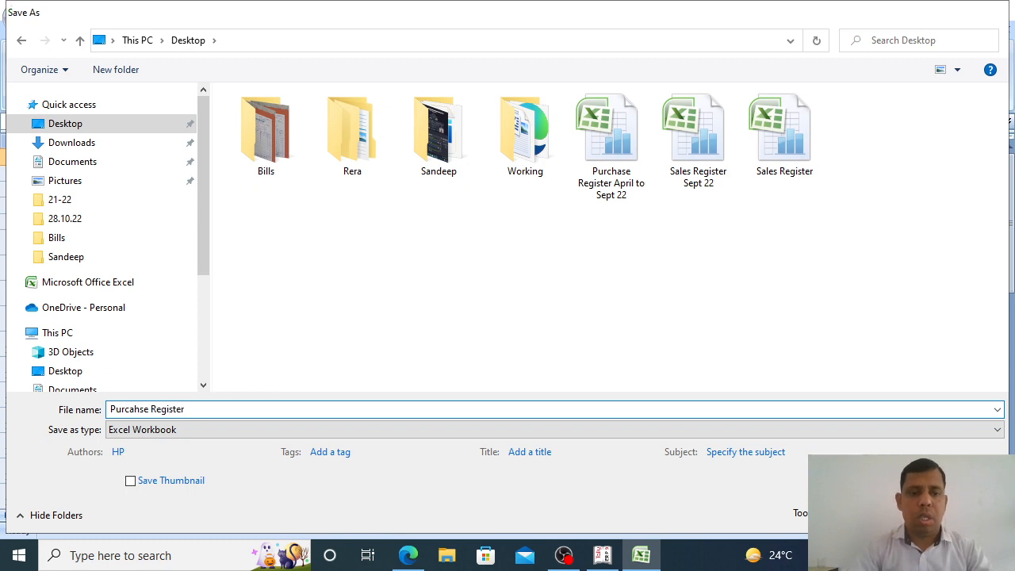
{"action": "key", "text": "Return"}
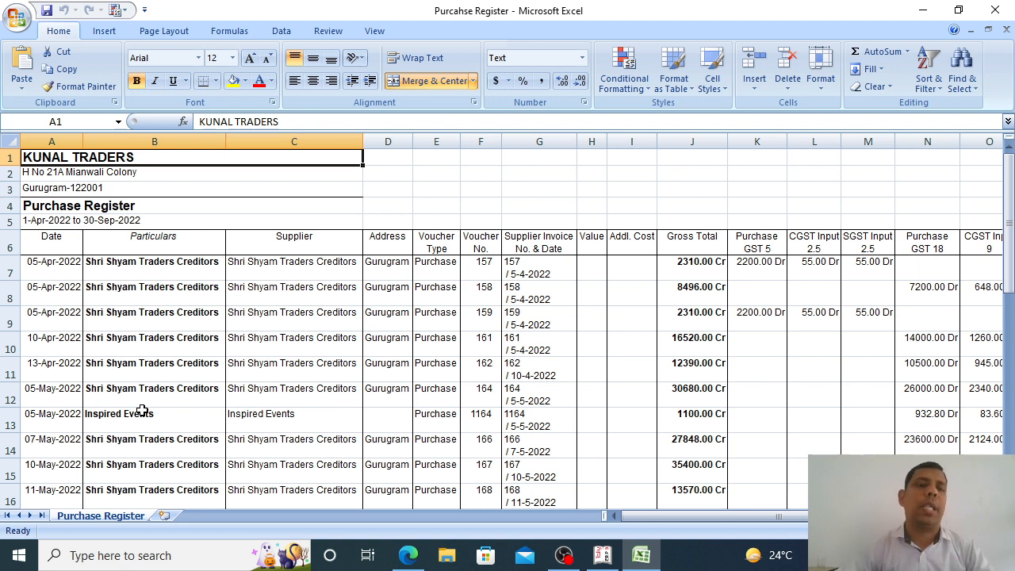
Close the exported workbook and return from the voucher register to the Gateway of Tally
{"action": "left_click", "coordinate": [995, 10]}
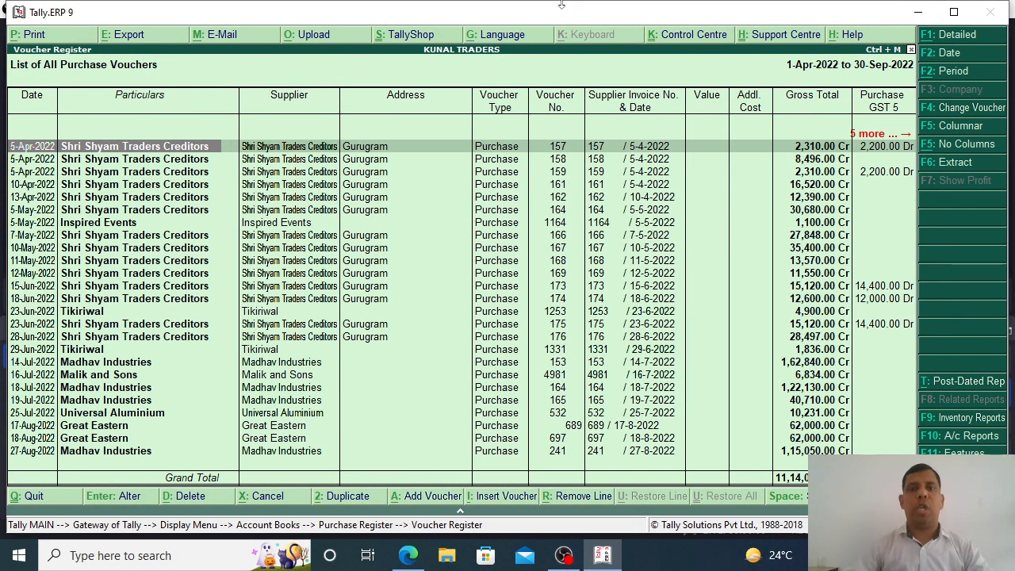
{"action": "key", "text": "Escape"}
{"action": "key", "text": "Escape"}
{"action": "key", "text": "Escape"}
{"action": "key", "text": "Escape"}
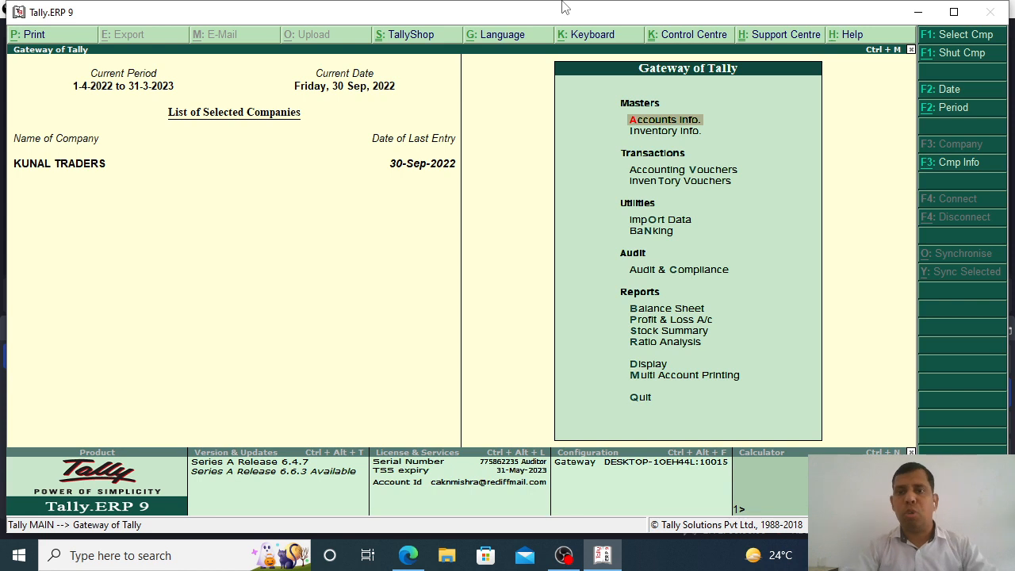
Start a new payment voucher under Accounting Vouchers and set its account to Cash
{"action": "key", "text": "Down"}
{"action": "key", "text": "Down"}
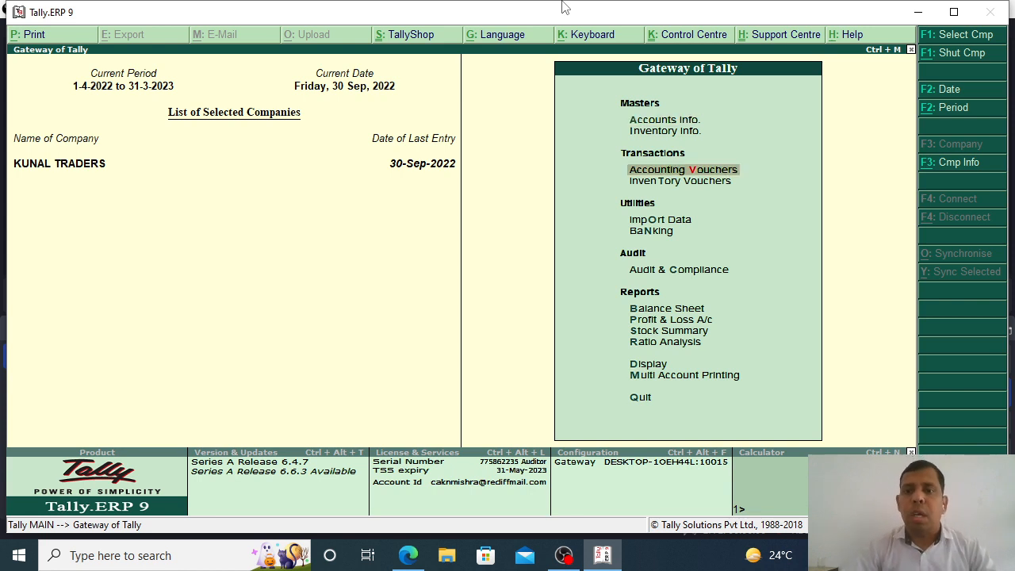
{"action": "key", "text": "Return"}
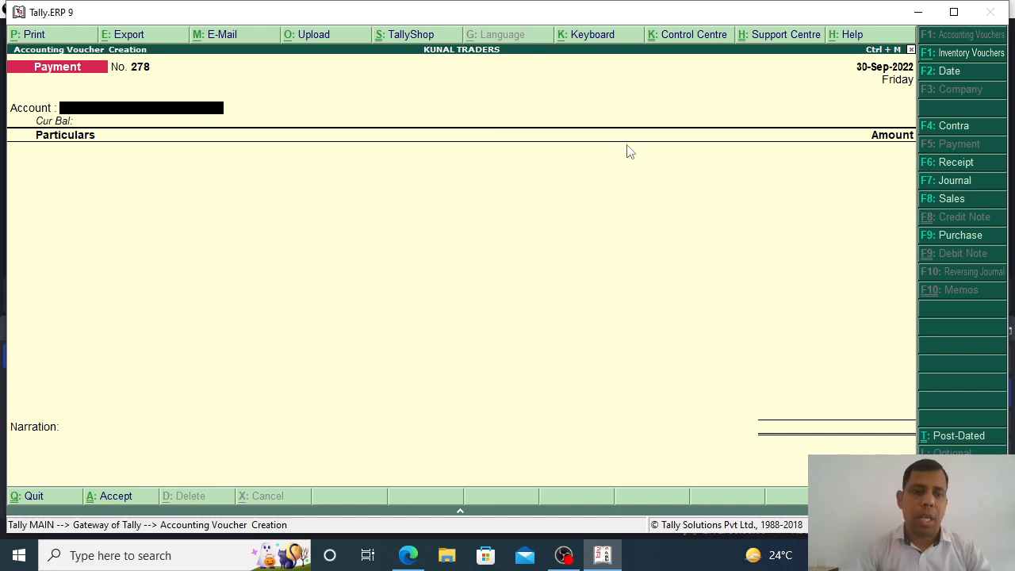
{"action": "type", "text": "Cas"}
{"action": "key", "text": "Return"}
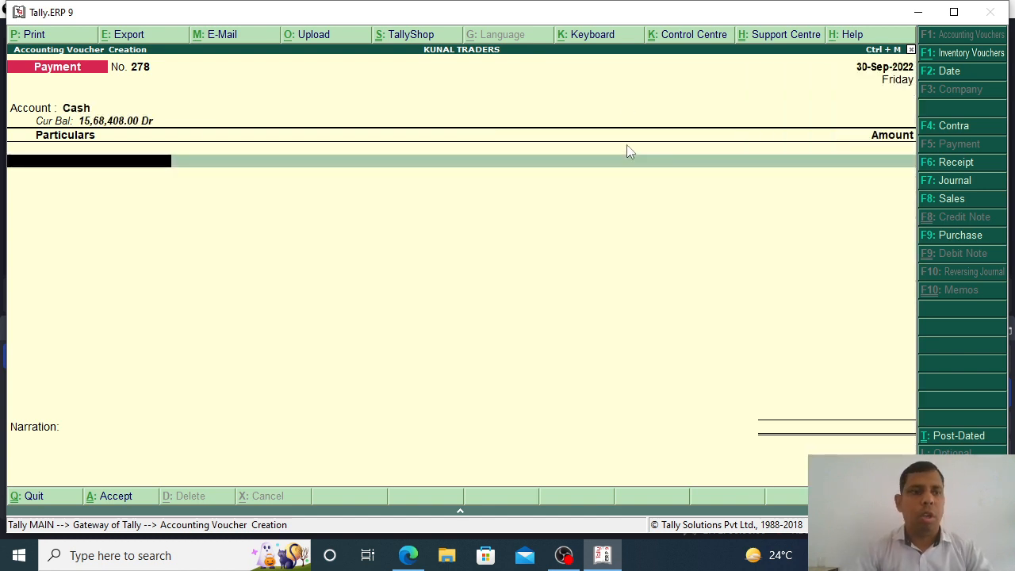
Choose the first party ledger beginning with A as the particulars of the cash payment voucher
{"action": "type", "text": "A"}
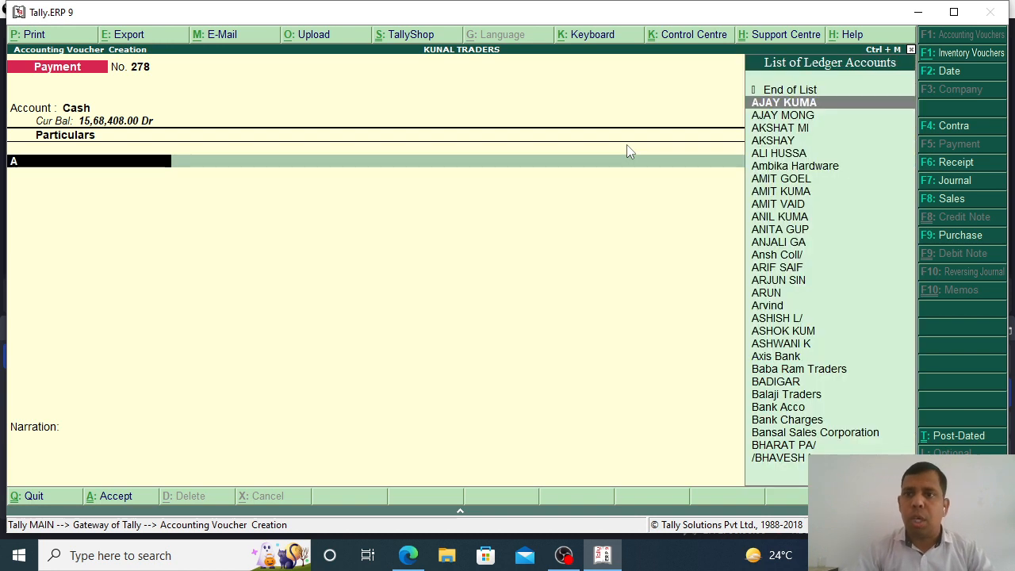
{"action": "key", "text": "Down"}
{"action": "key", "text": "Up"}
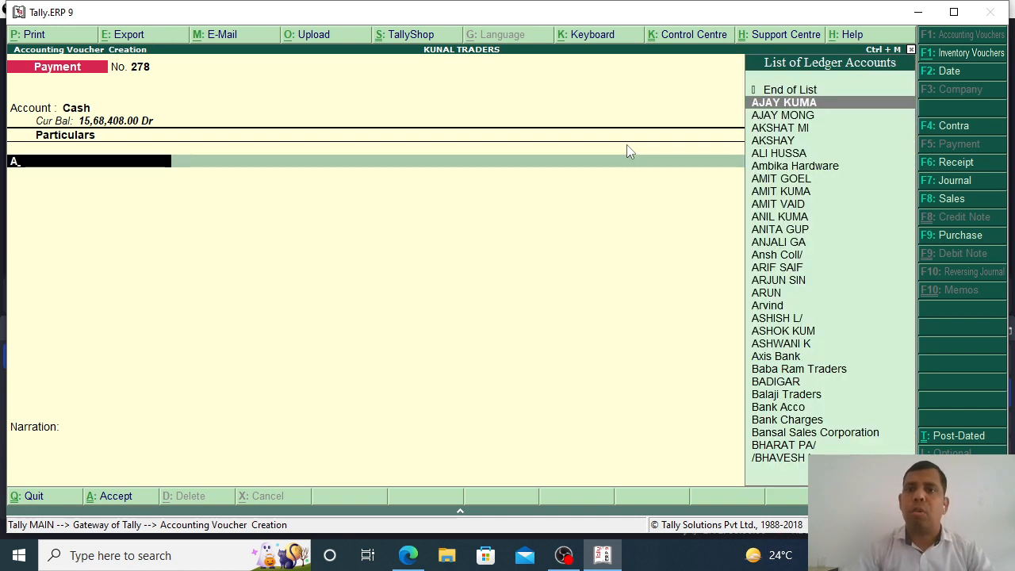
{"action": "key", "text": "Return"}
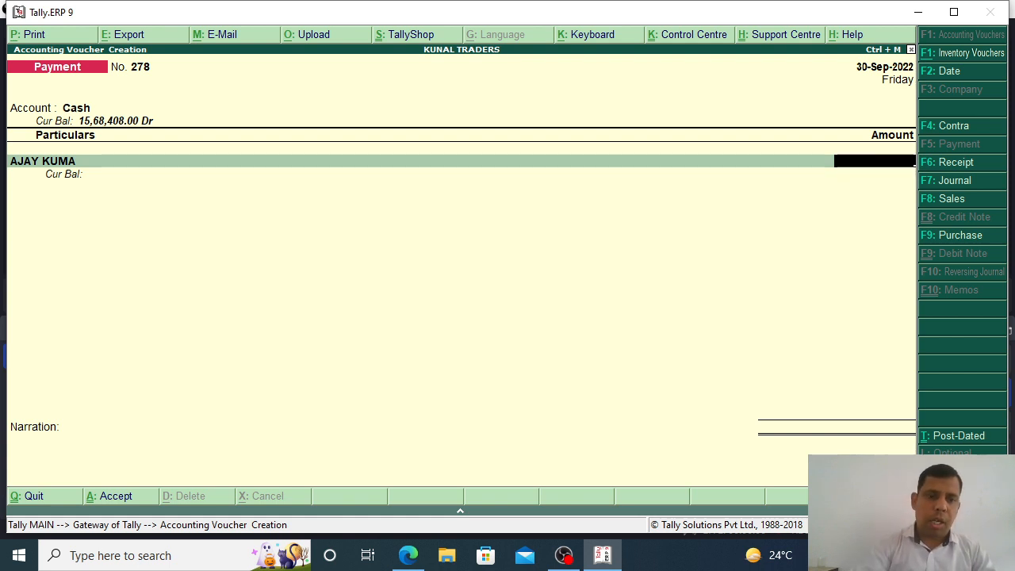
Add up 560+680+1022+390+980+205 in the built-in calculator
{"action": "key", "text": "ctrl+n"}
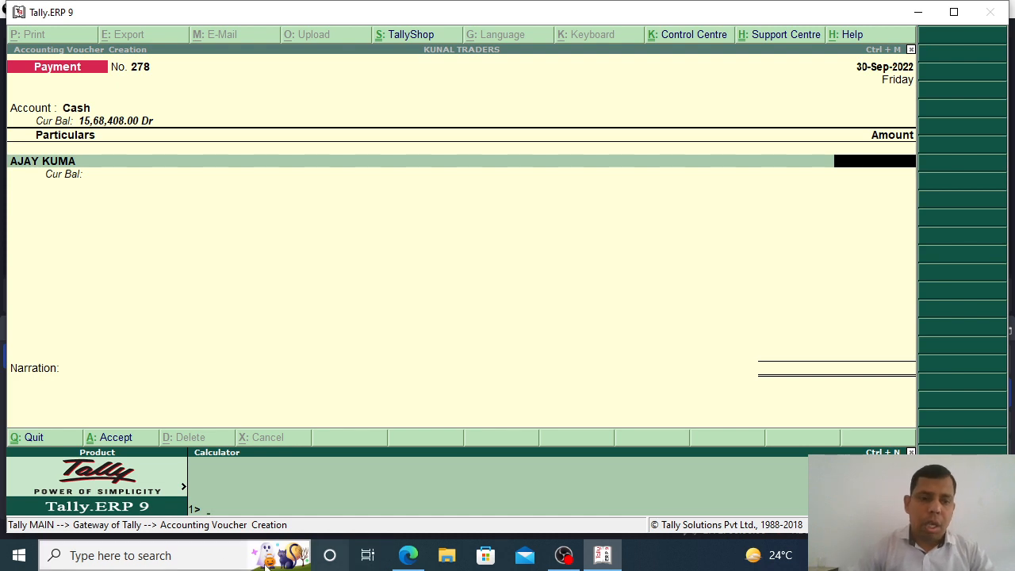
{"action": "type", "text": "5"}
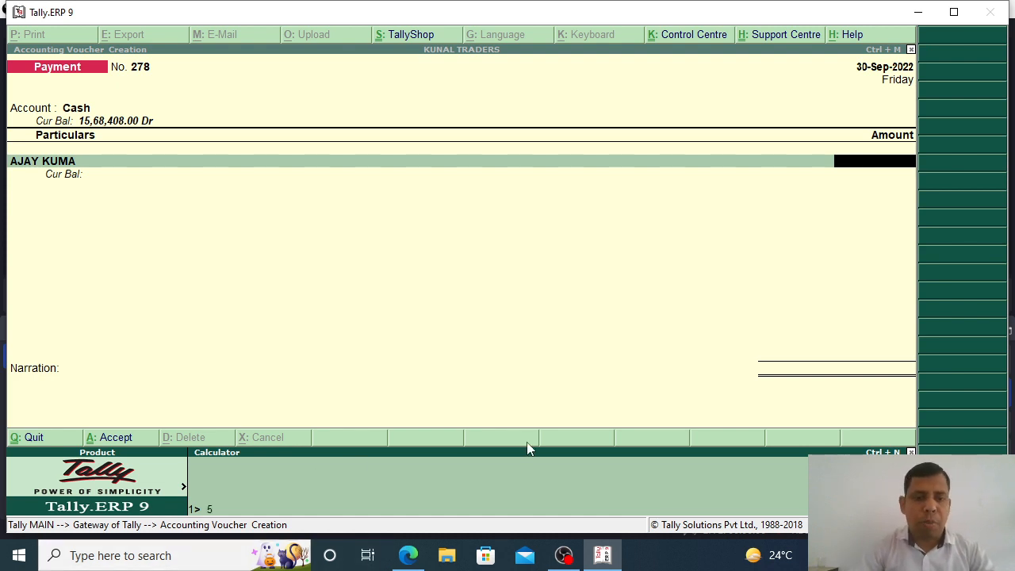
{"action": "type", "text": "60+680"}
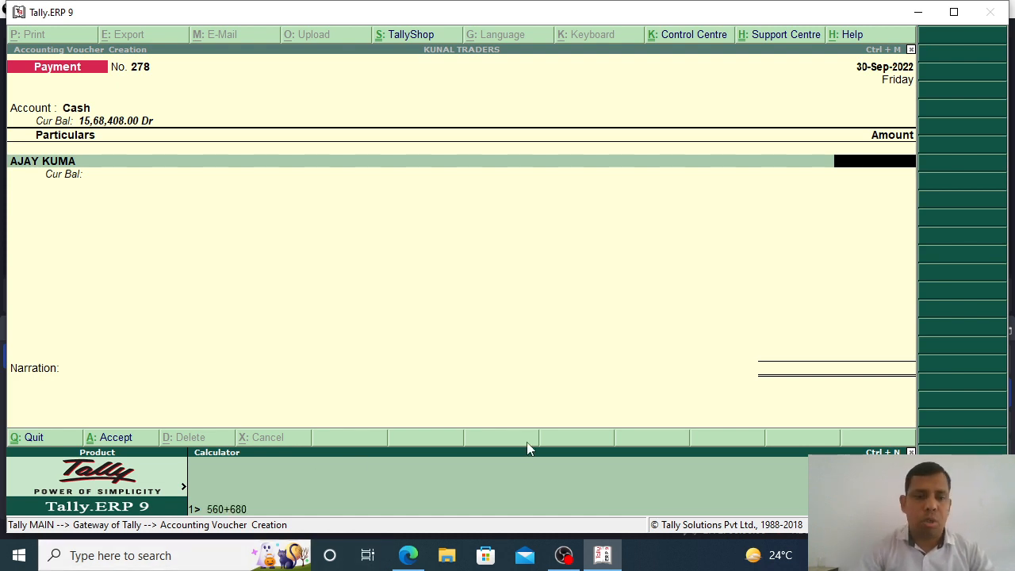
{"action": "type", "text": "+1022+"}
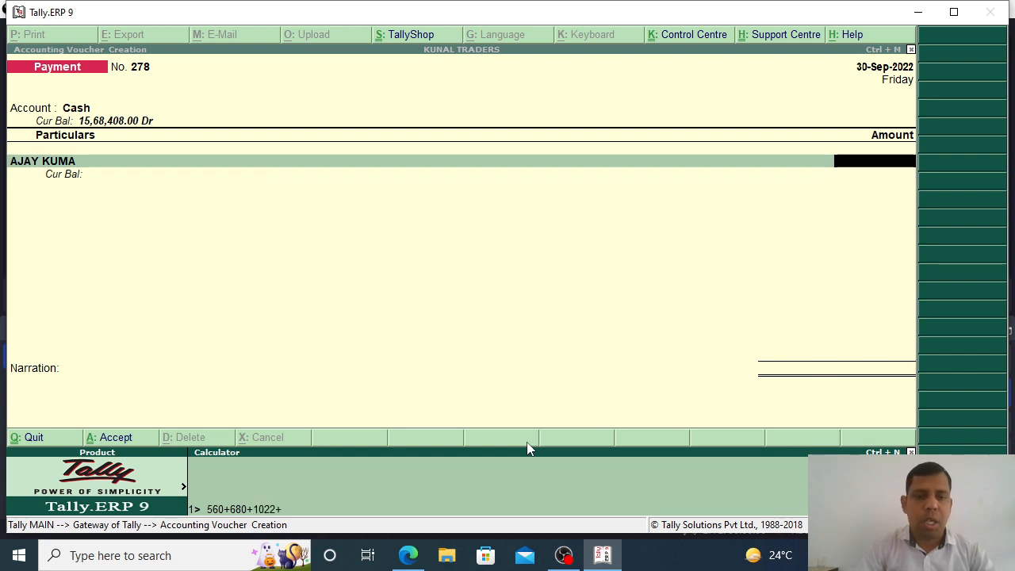
{"action": "type", "text": "390"}
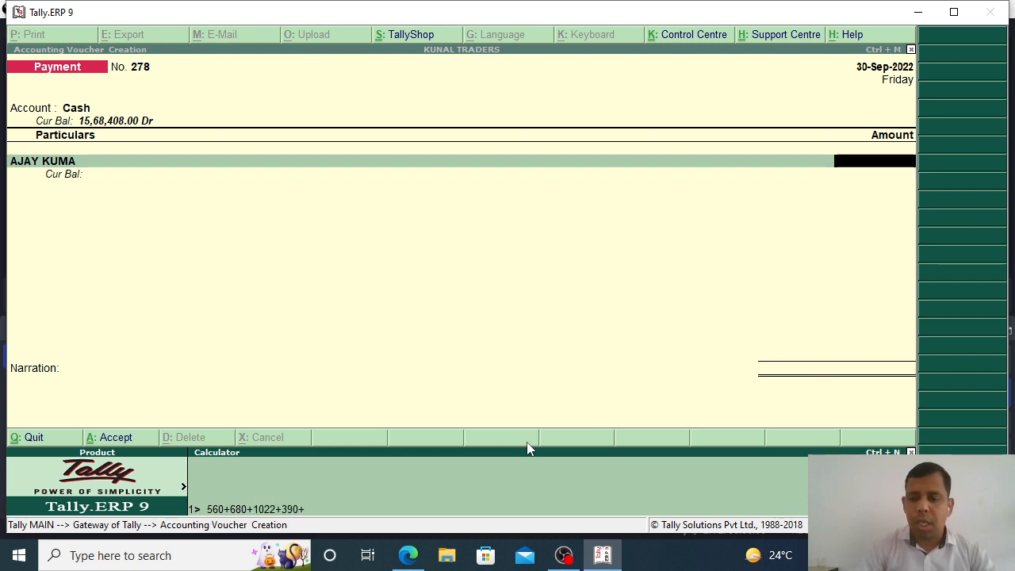
{"action": "type", "text": "+980"}
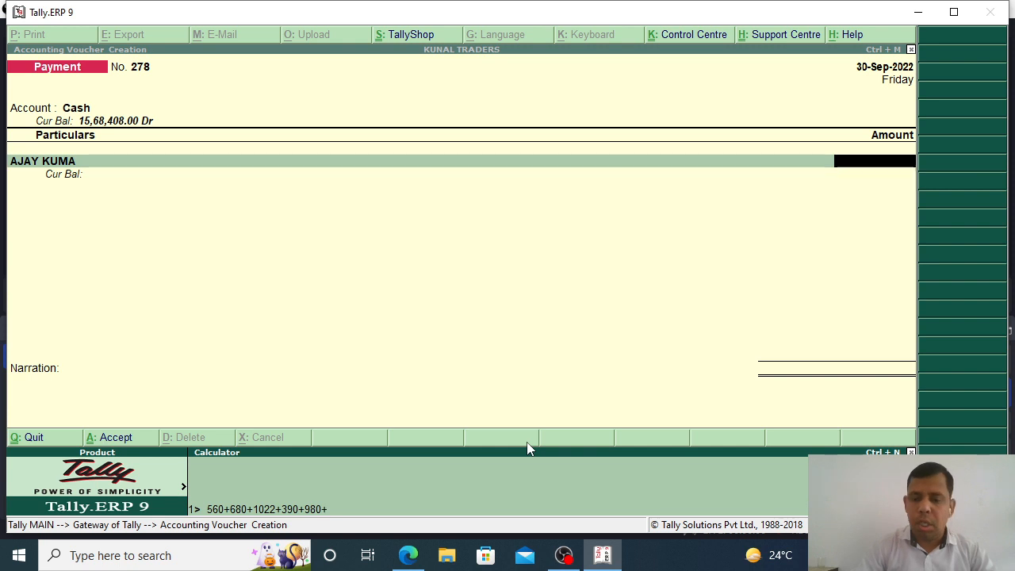
{"action": "type", "text": "+205"}
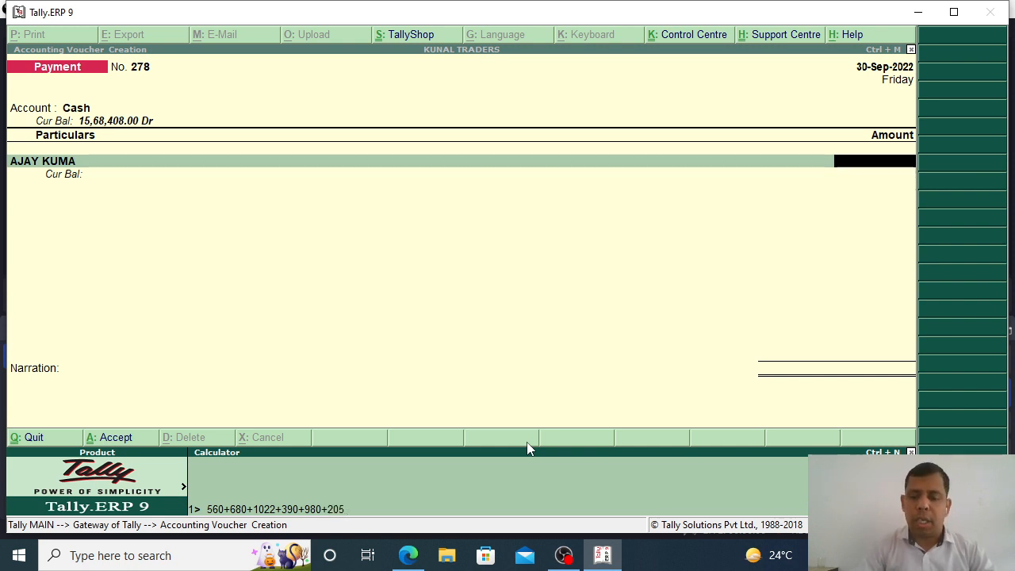
{"action": "key", "text": "Return"}
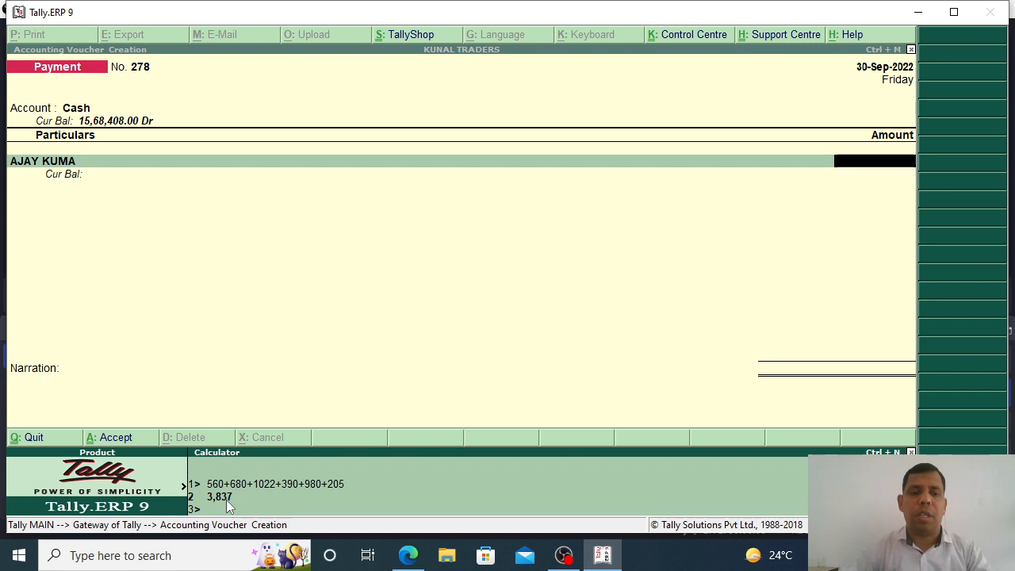
Set the party's payment amount to 3837, leave the narration blank and accept the cash voucher
{"action": "key", "text": "ctrl+m"}
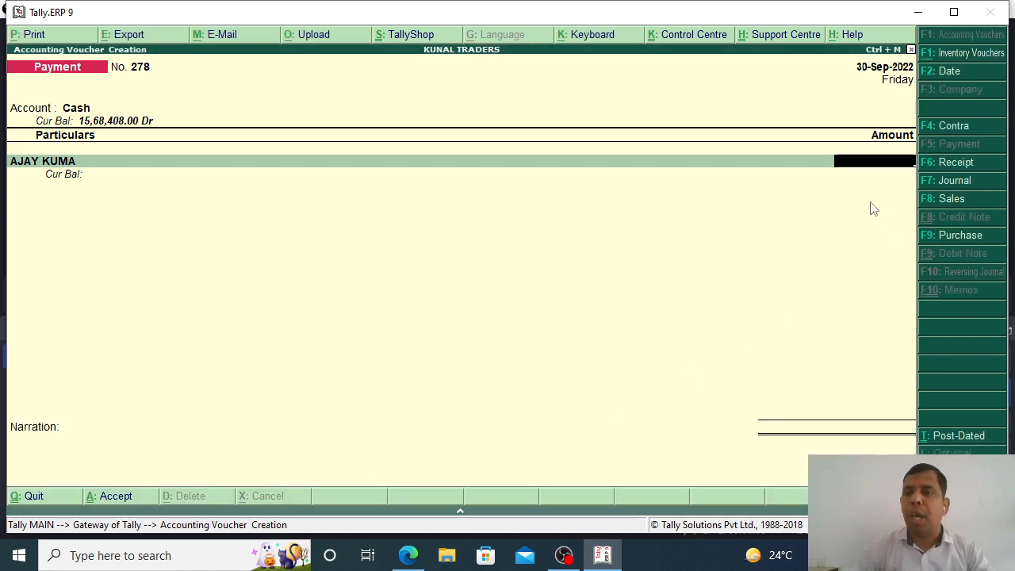
{"action": "type", "text": "3837"}
{"action": "key", "text": "Return"}
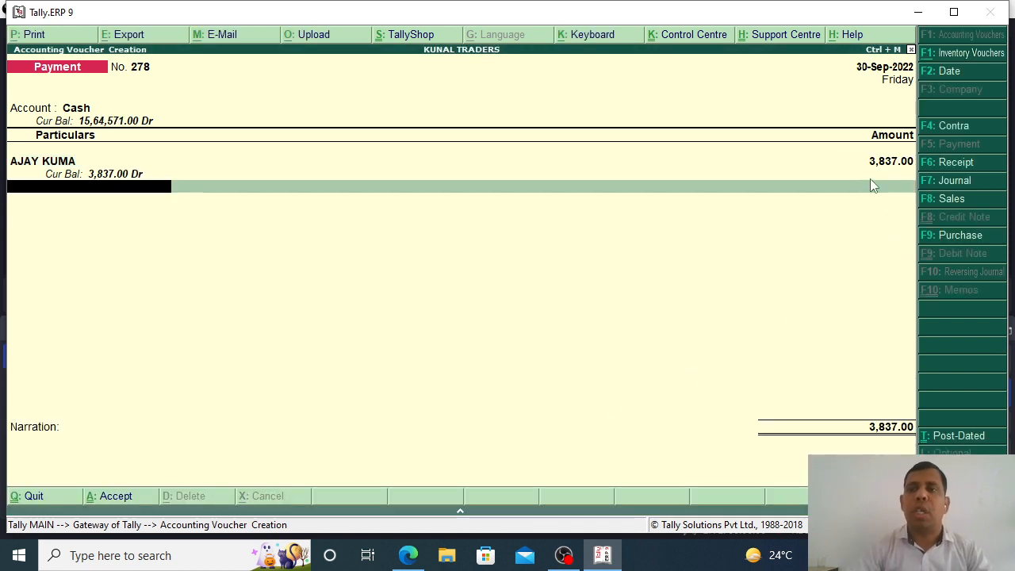
{"action": "key", "text": "Return"}
{"action": "key", "text": "Return"}
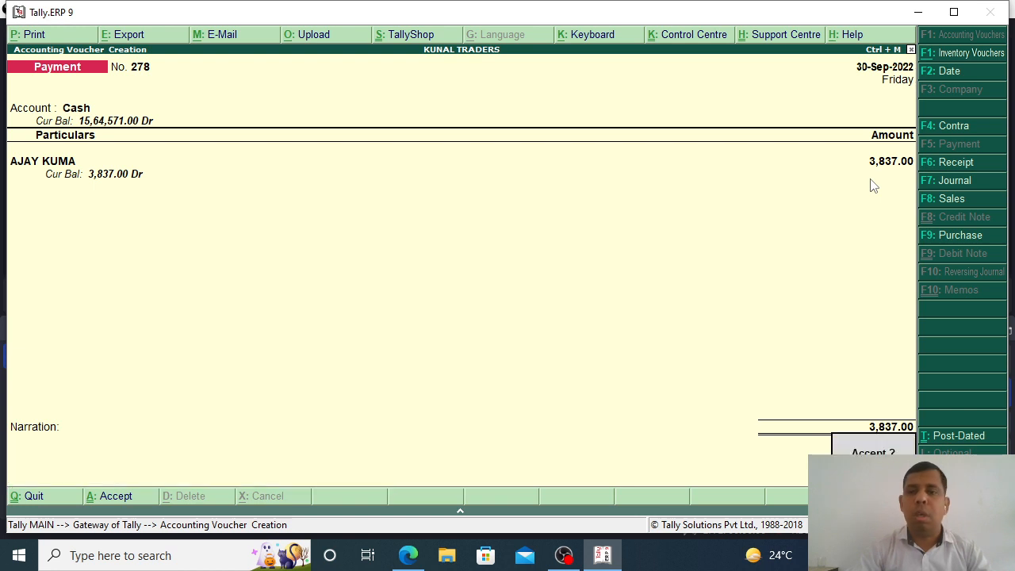
{"action": "key", "text": "Return"}
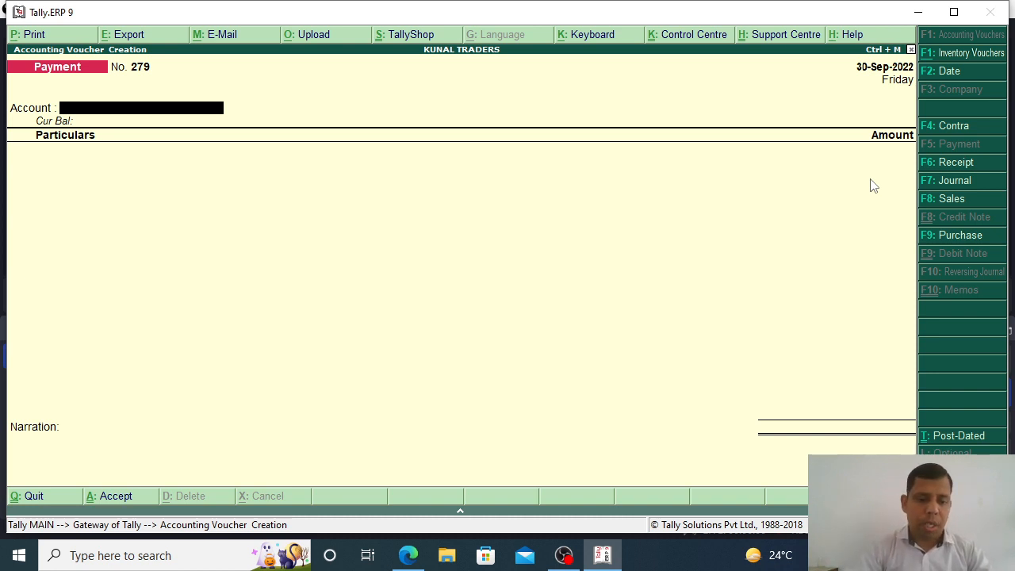
Set the new payment voucher's account to AXIS BANK AC and choose the same party ledger as its particulars
{"action": "type", "text": "Ax"}
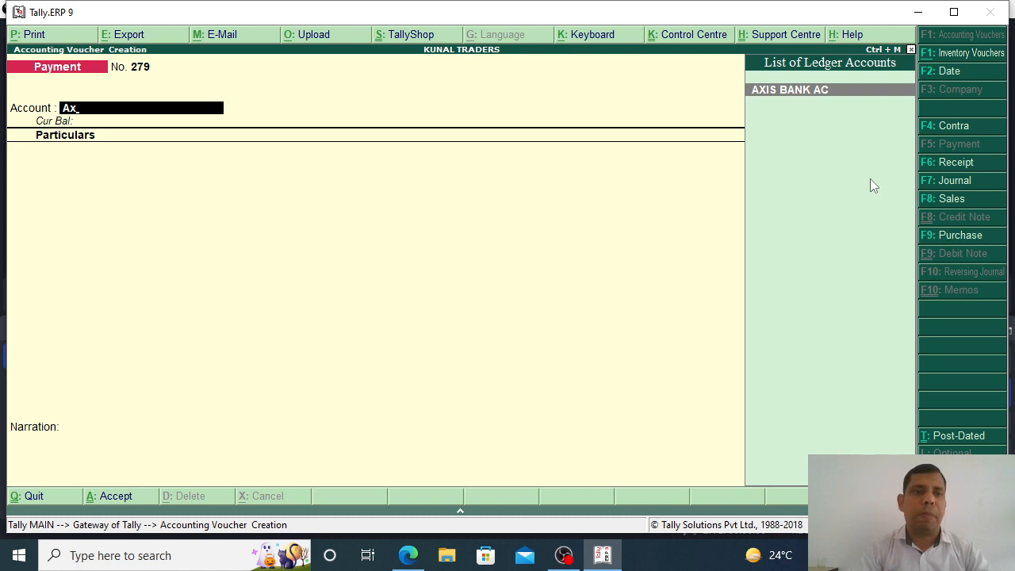
{"action": "key", "text": "Return"}
{"action": "type", "text": "Am"}
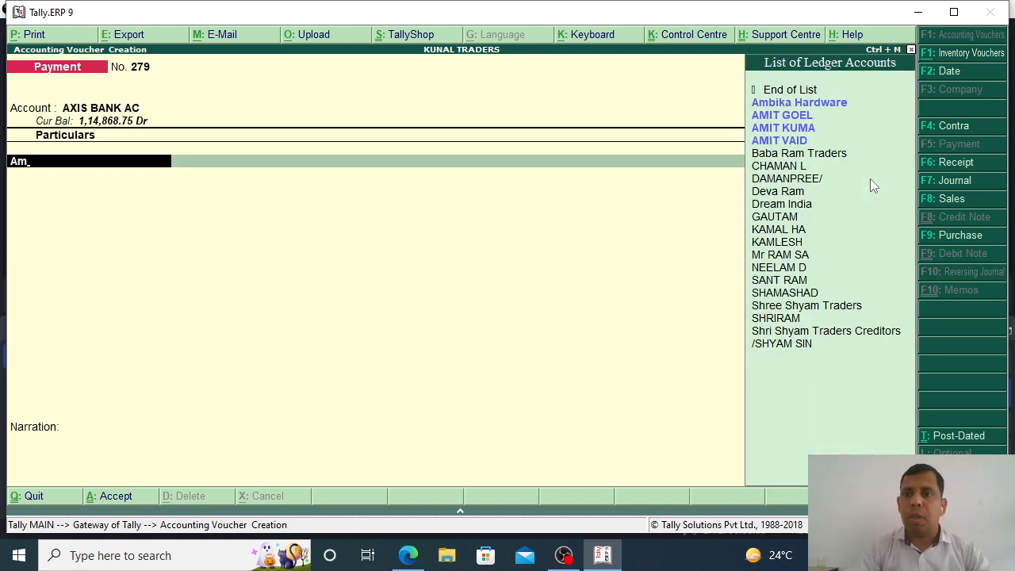
{"action": "key", "text": "BackSpace"}
{"action": "key", "text": "Down"}
{"action": "key", "text": "Return"}
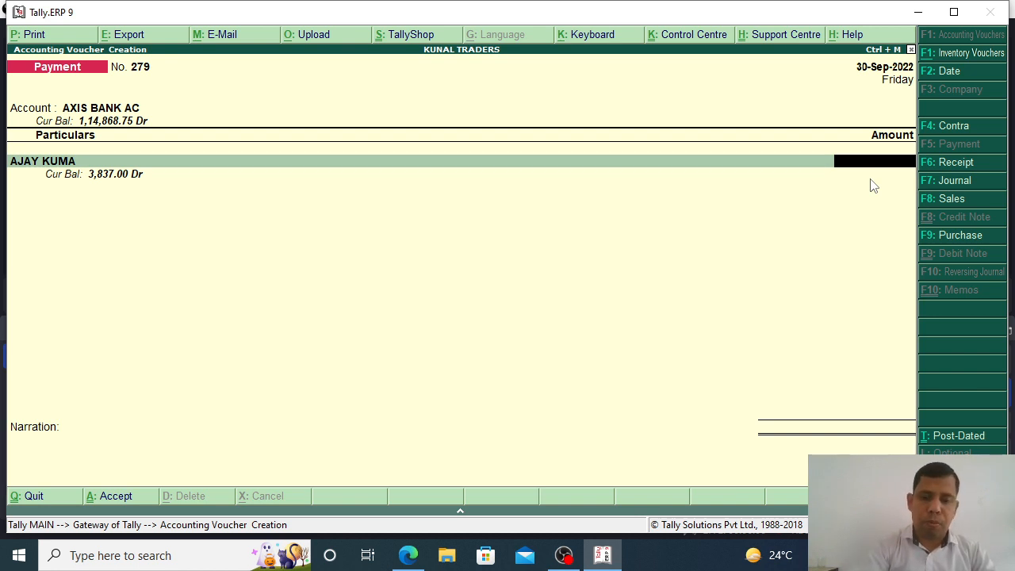
Add up 62509+82145+920+8156 in the built-in calculator
{"action": "key", "text": "ctrl+n"}
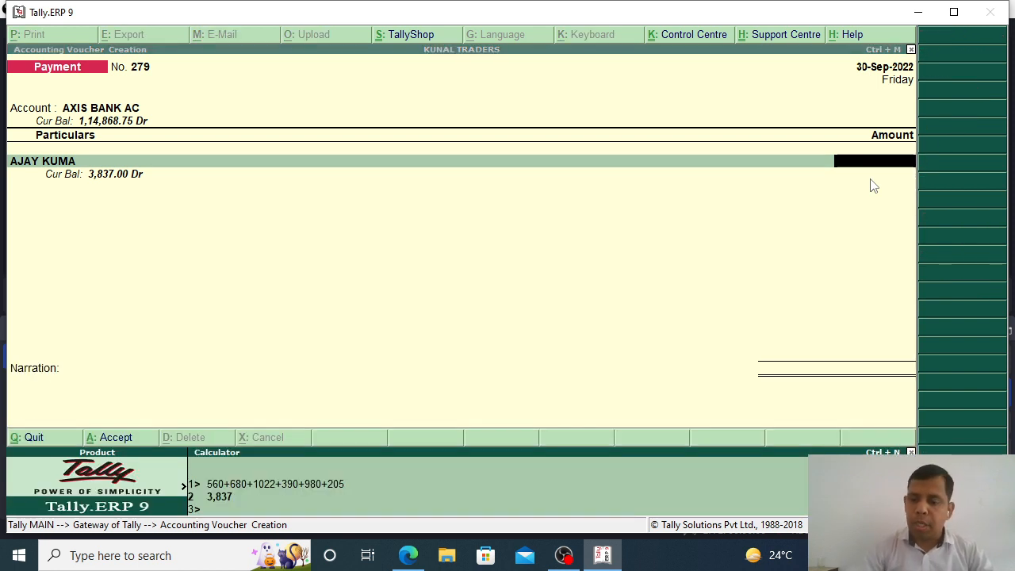
{"action": "type", "text": "625"}
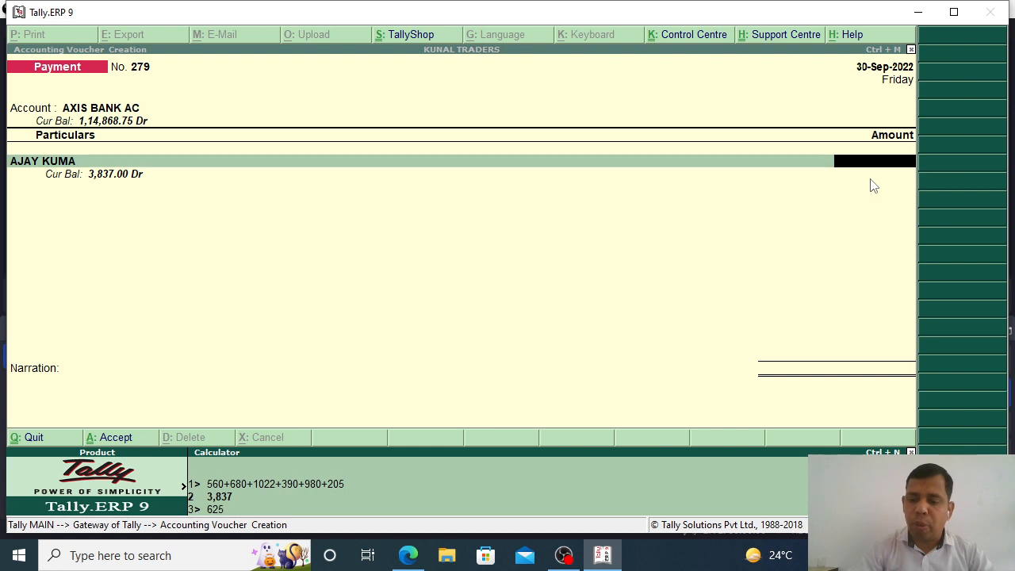
{"action": "type", "text": "09"}
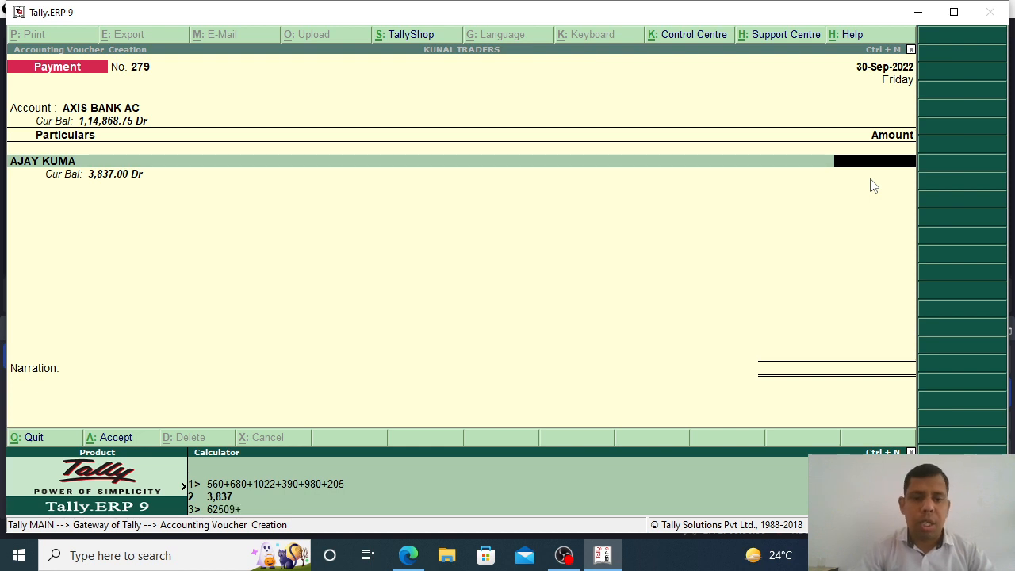
{"action": "type", "text": "+821"}
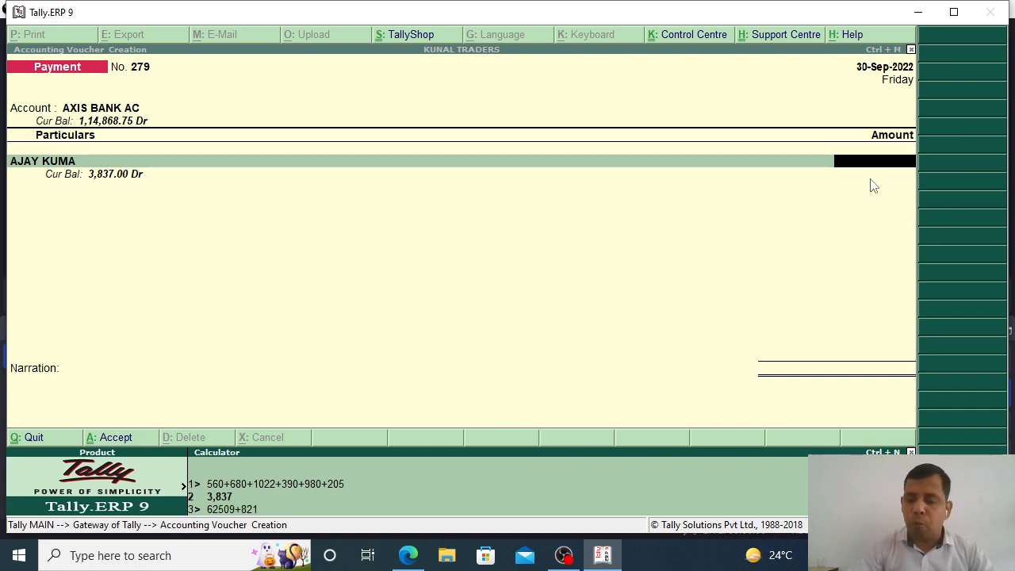
{"action": "type", "text": "45+9"}
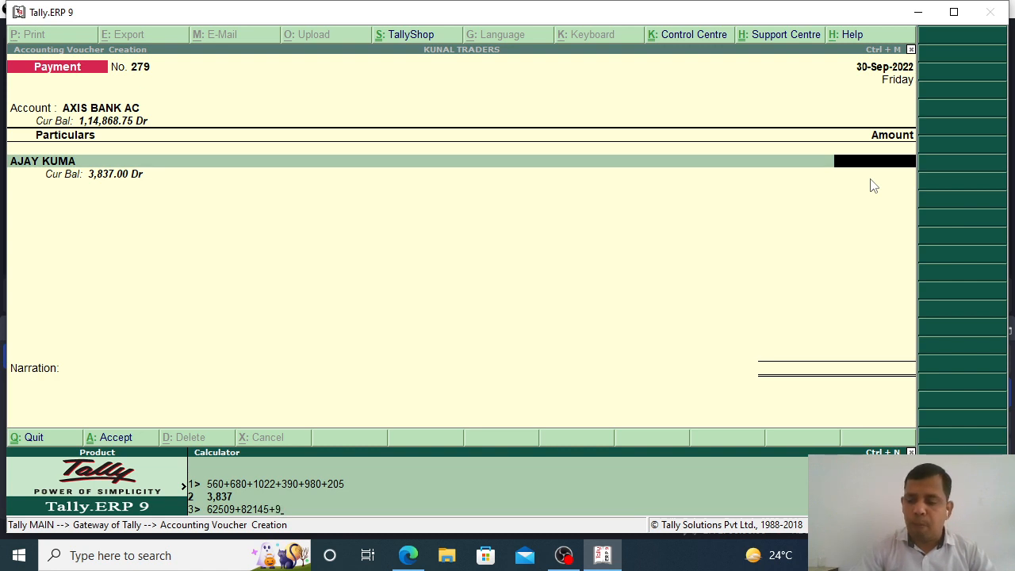
{"action": "type", "text": "20+"}
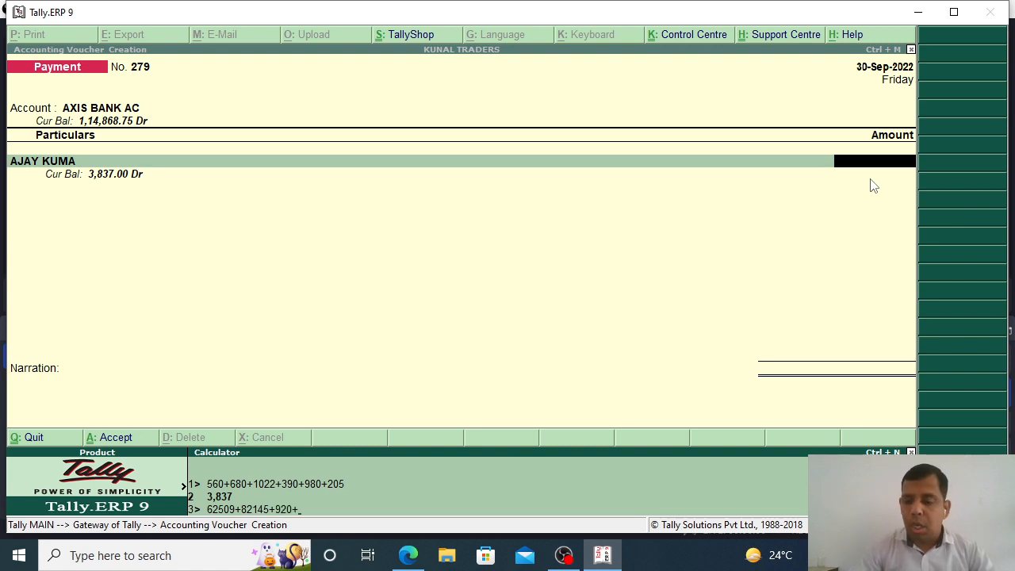
{"action": "type", "text": "81256"}
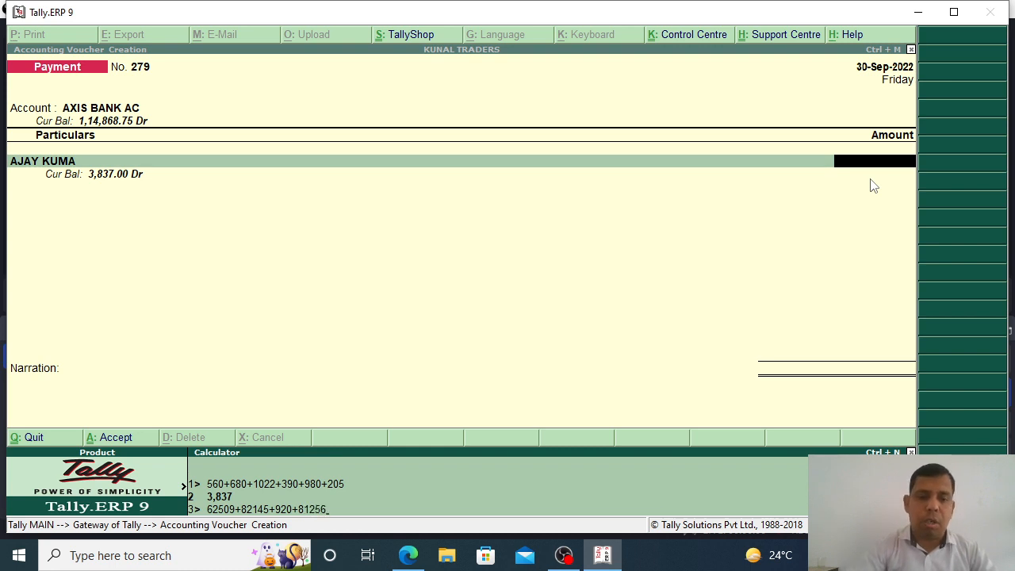
{"action": "key", "text": "BackSpace"}
{"action": "key", "text": "BackSpace"}
{"action": "key", "text": "BackSpace"}
{"action": "type", "text": "5"}
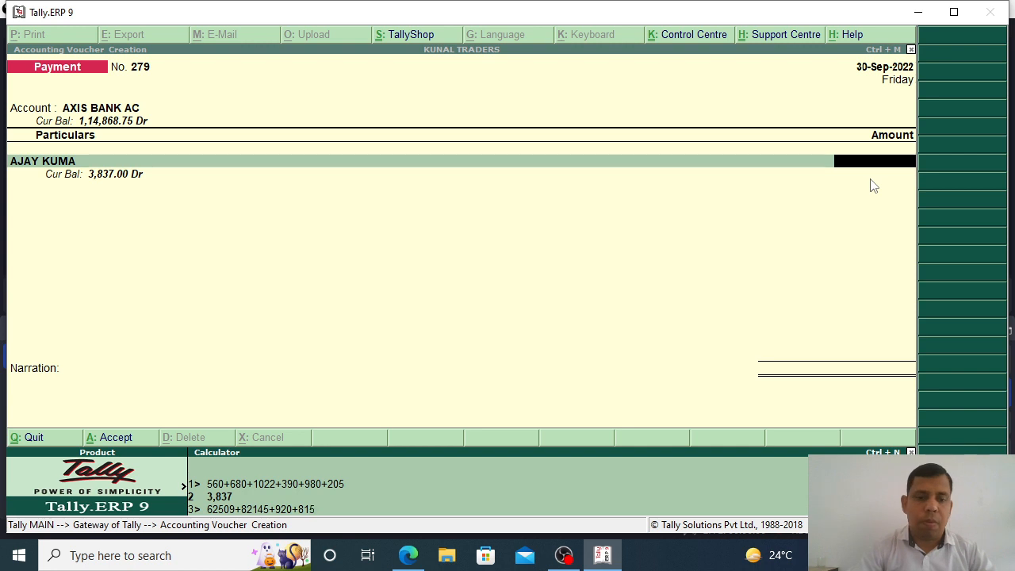
{"action": "type", "text": "6"}
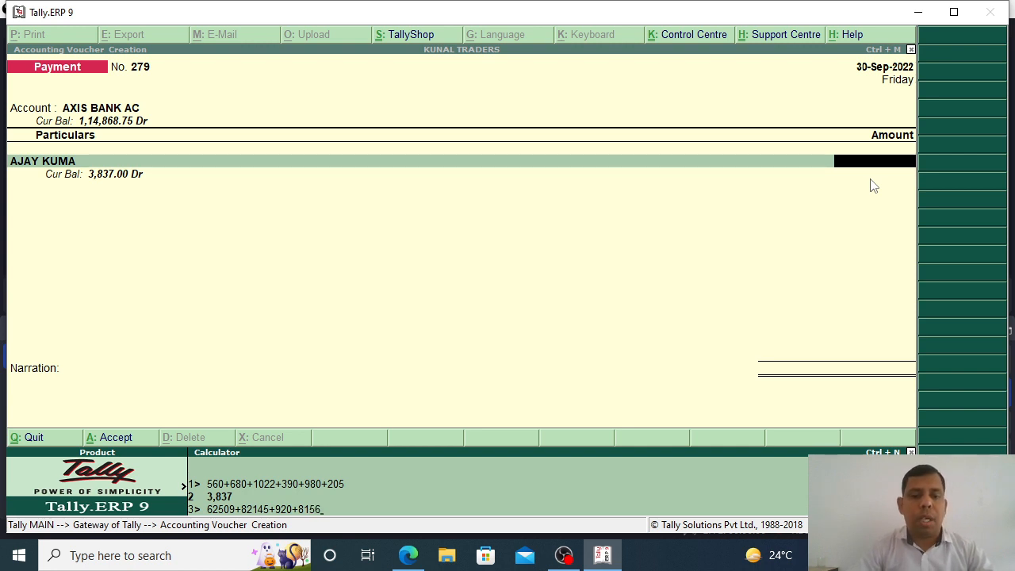
{"action": "key", "text": "Return"}
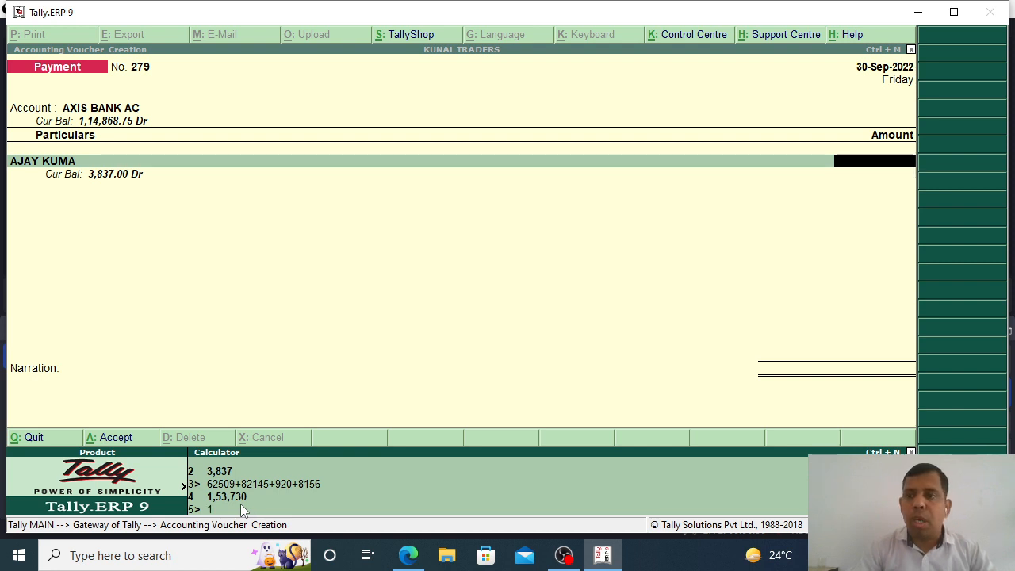
{"action": "type", "text": "1"}
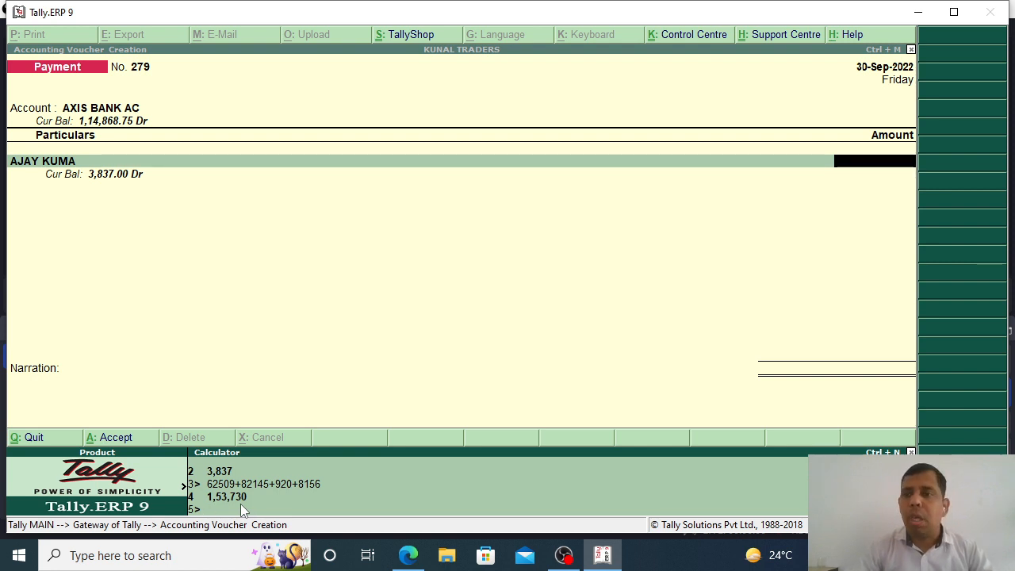
Return to the bank payment voucher and set the party's amount to 153730
{"action": "key", "text": "ctrl+m"}
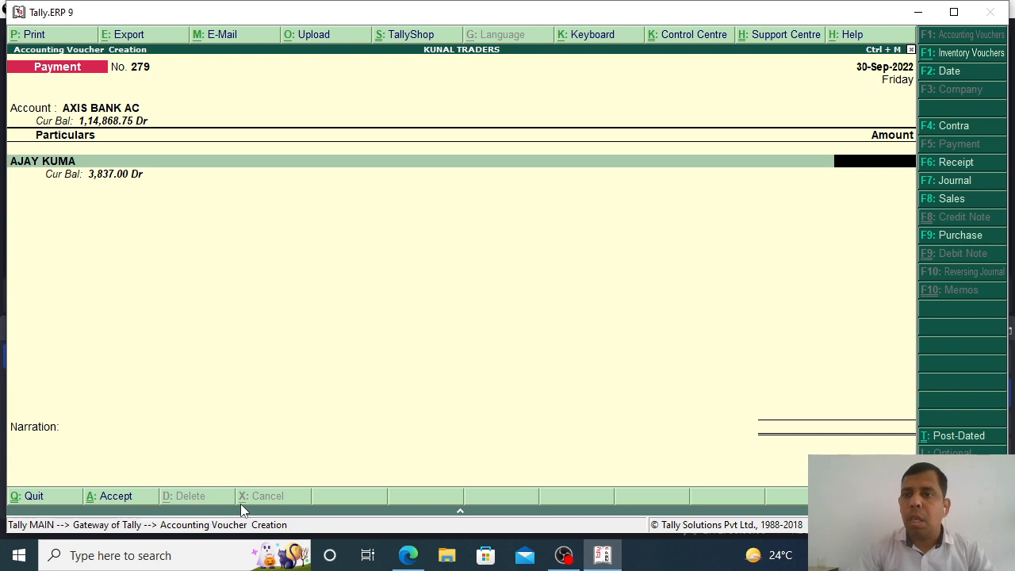
{"action": "type", "text": "153730"}
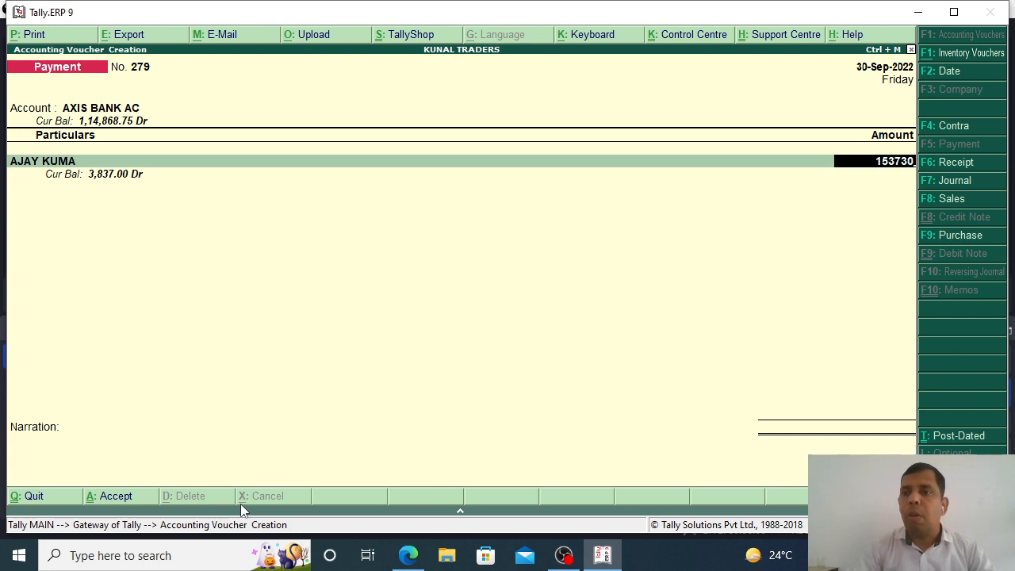
{"action": "key", "text": "Return"}
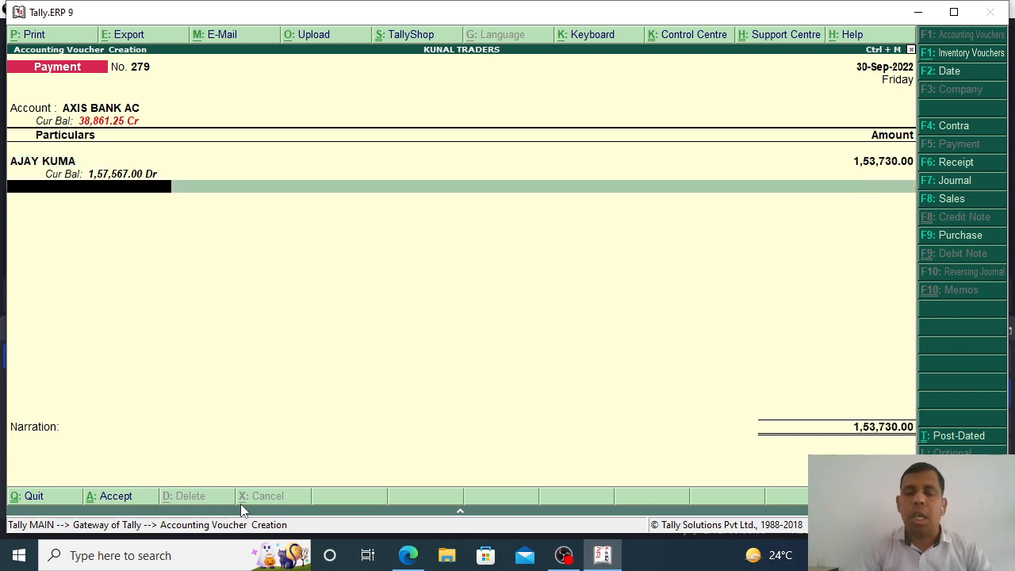
Keep the default cheque allocation for AXIS BANK AC, leave the narration blank and accept the bank payment voucher
{"action": "key", "text": "Return"}
{"action": "key", "text": "Return"}
{"action": "key", "text": "Return"}
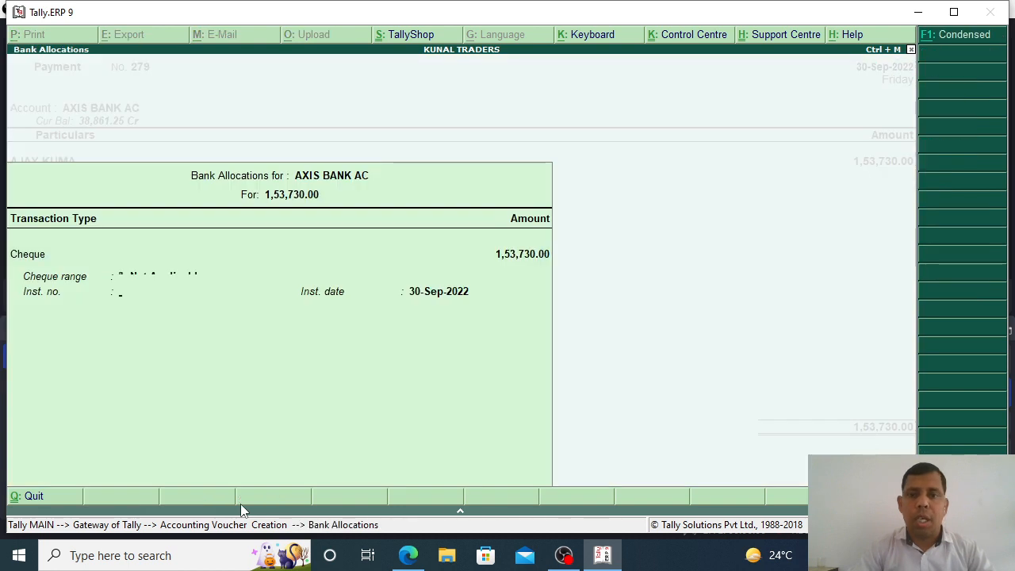
{"action": "key", "text": "Return"}
{"action": "key", "text": "Return"}
{"action": "key", "text": "Return"}
{"action": "key", "text": "Return"}
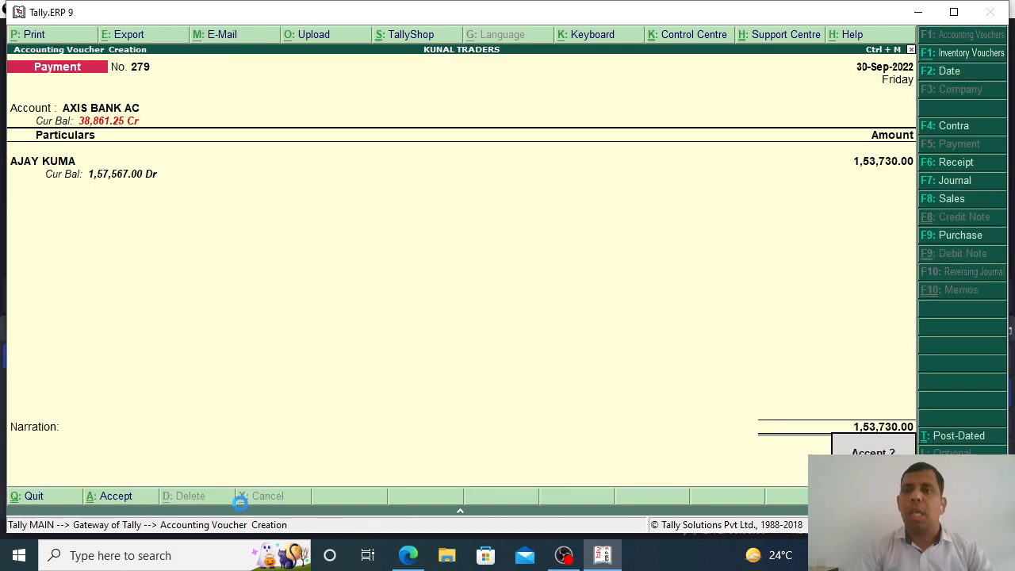
{"action": "key", "text": "Return"}
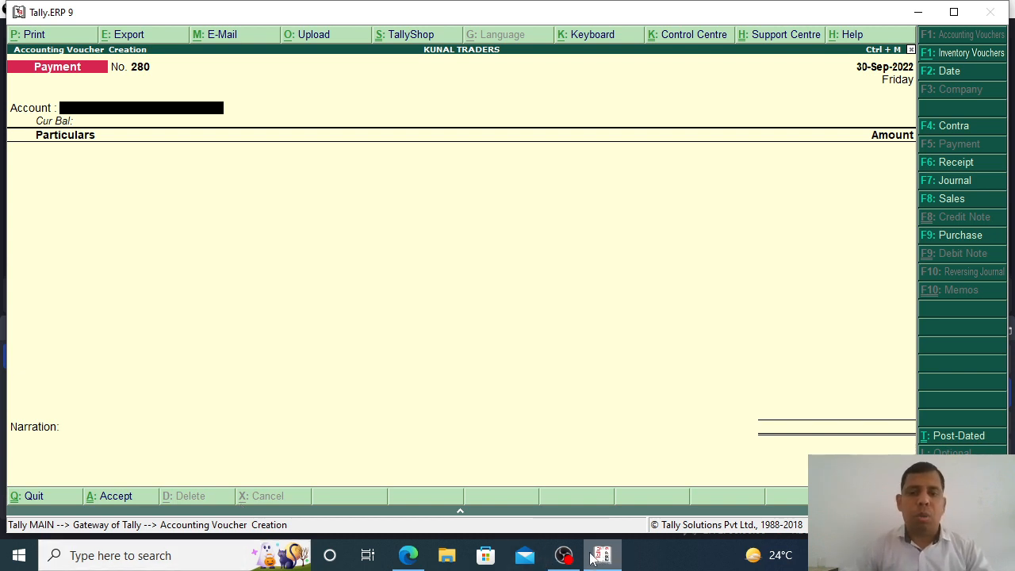
{"action": "mouse_move", "coordinate": [569, 559]}
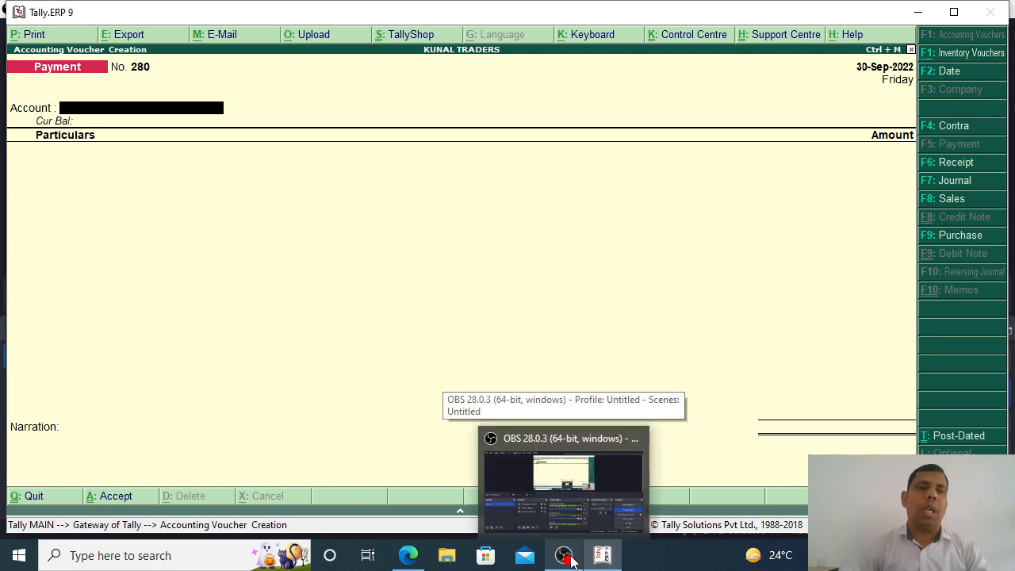